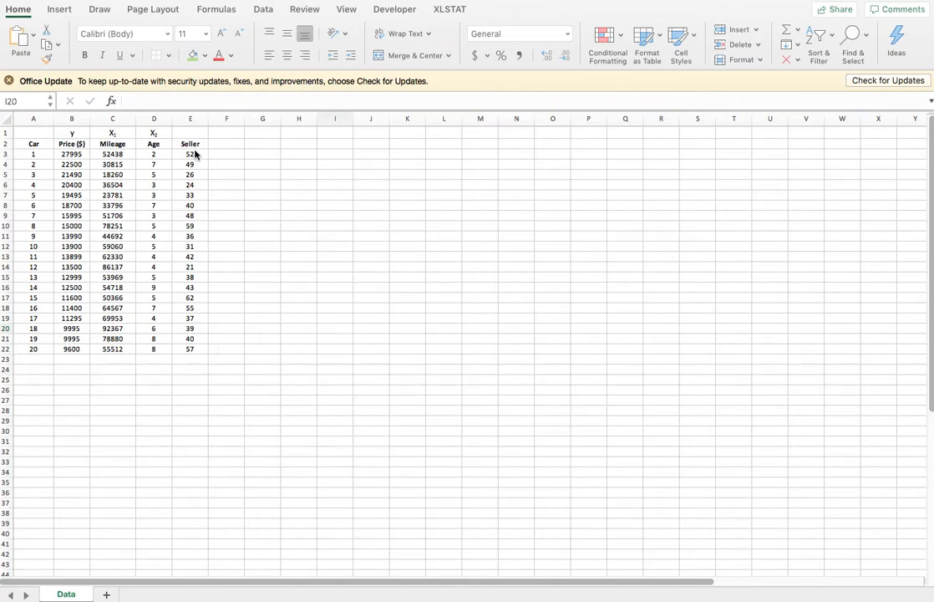
# Step: Start a Regression data analysis and set the input Y range to the price column, B2:B22, including its header
pyautogui.click(264, 10)
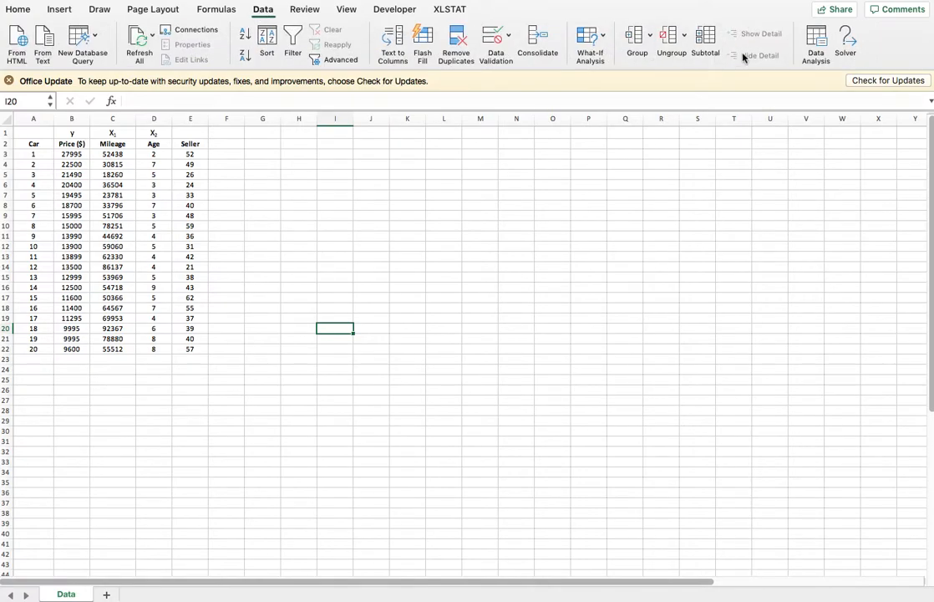
pyautogui.click(816, 42)
pyautogui.click(803, 153)
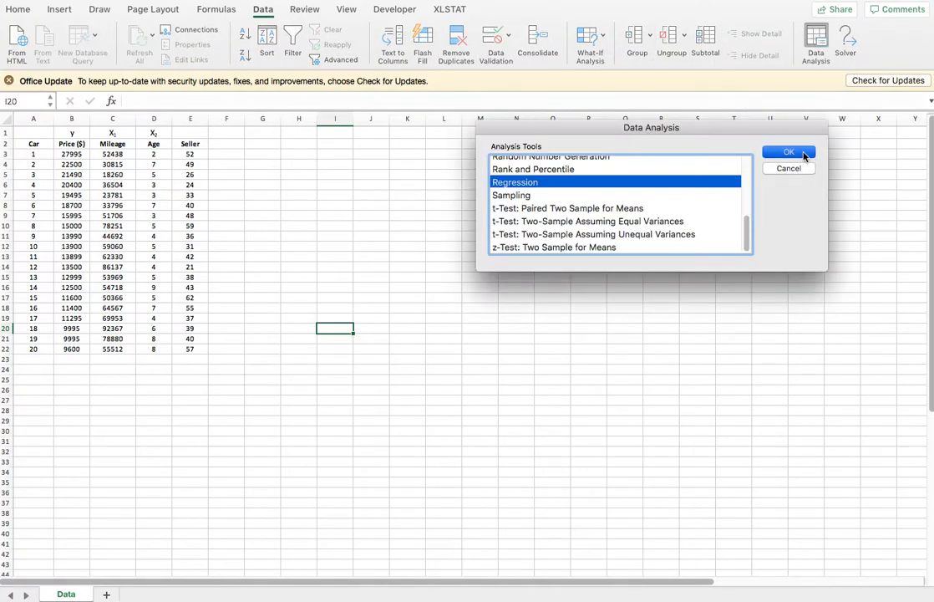
pyautogui.moveTo(563, 90); pyautogui.dragTo(351, 170)
pyautogui.click(473, 205)
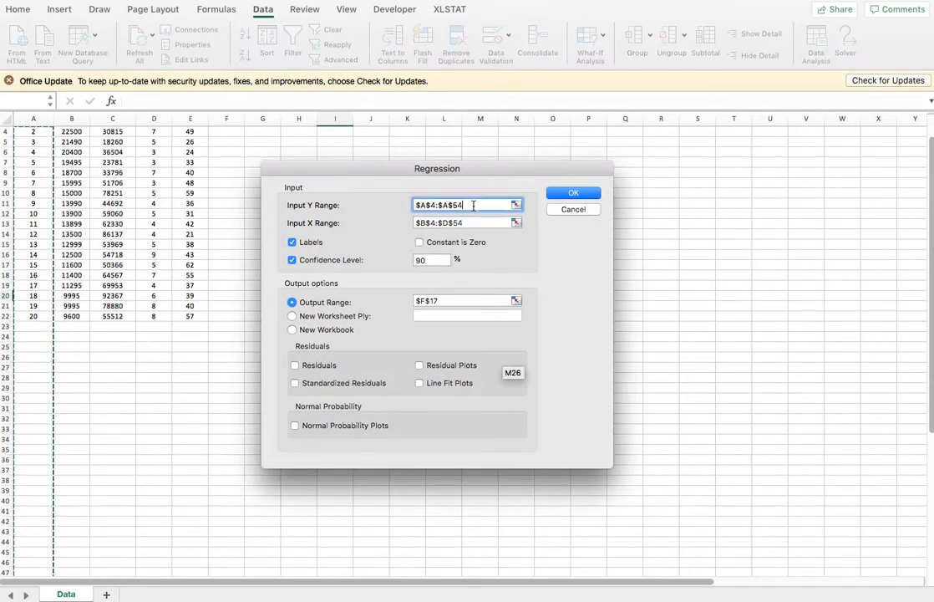
pyautogui.scroll(3, 199, 307)
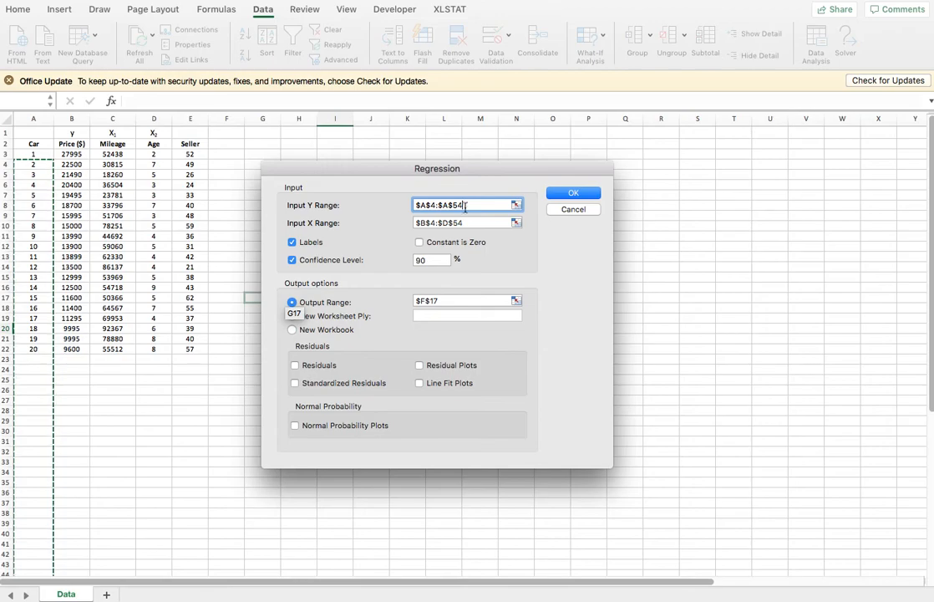
pyautogui.moveTo(466, 206); pyautogui.dragTo(382, 205)
pyautogui.press('BackSpace')
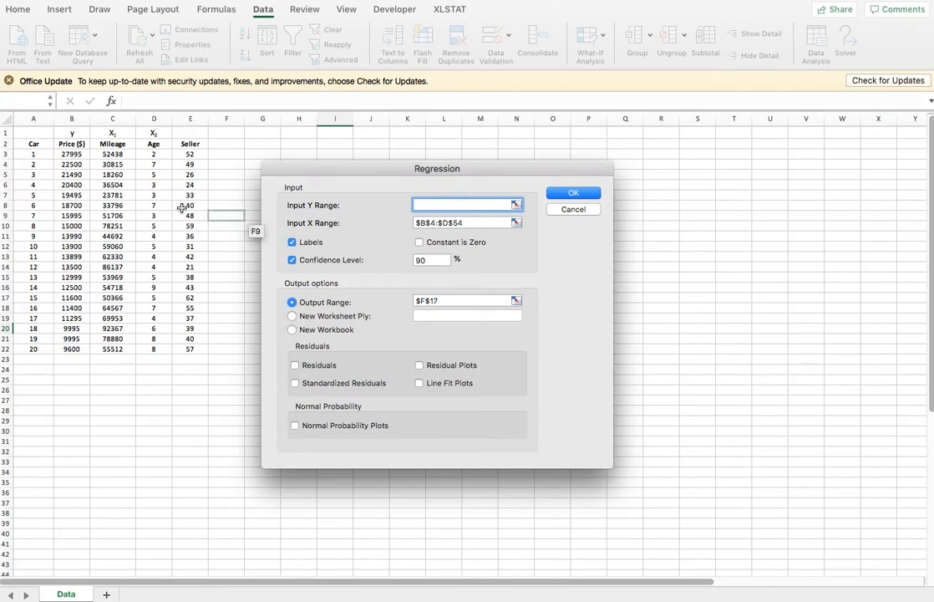
pyautogui.moveTo(69, 146); pyautogui.dragTo(73, 349)
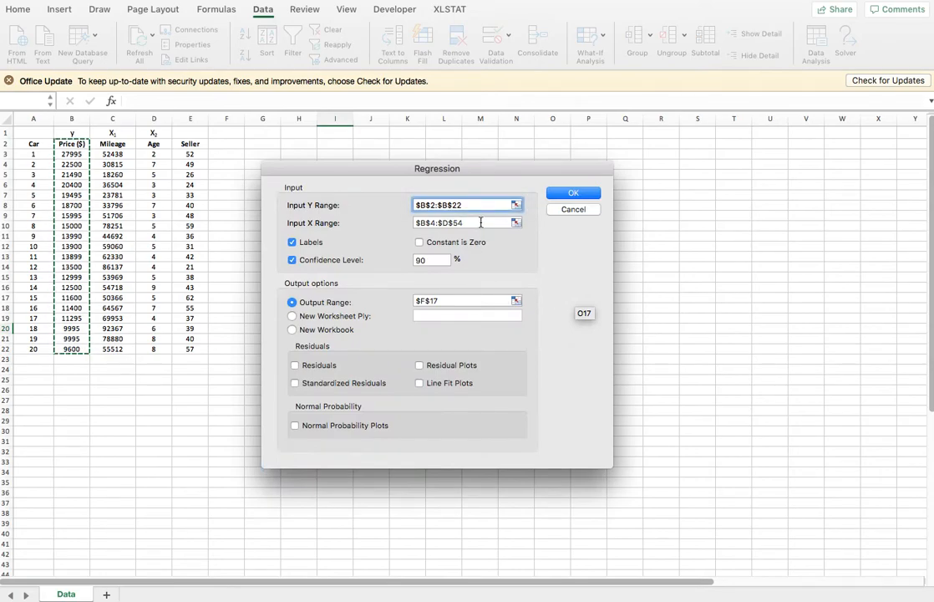
# Step: Set the regression's input X range to the mileage and age columns, C2:D22, including their headers
pyautogui.click(433, 223)
pyautogui.press('BackSpace')
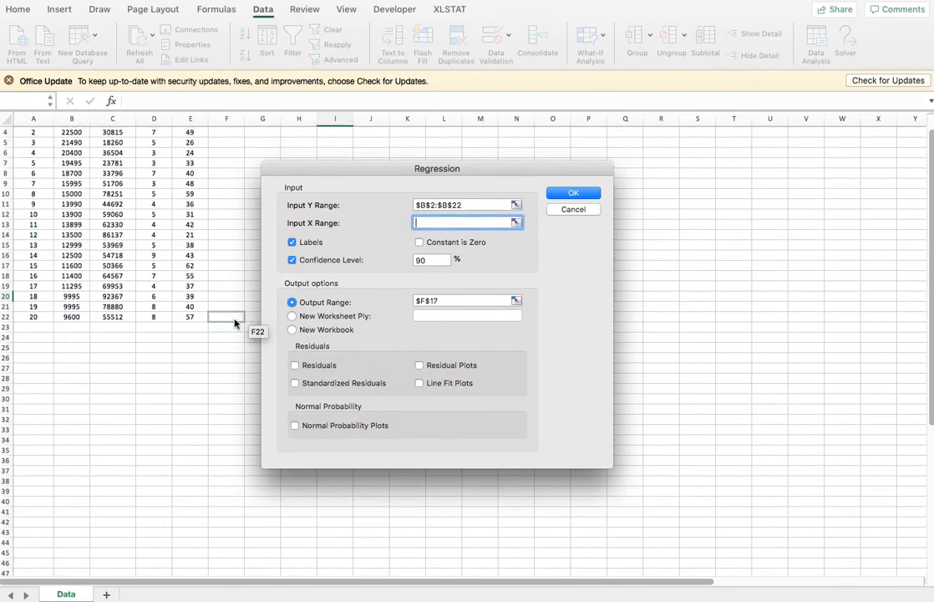
pyautogui.scroll(2, 242, 324)
pyautogui.moveTo(112, 144); pyautogui.dragTo(155, 348)
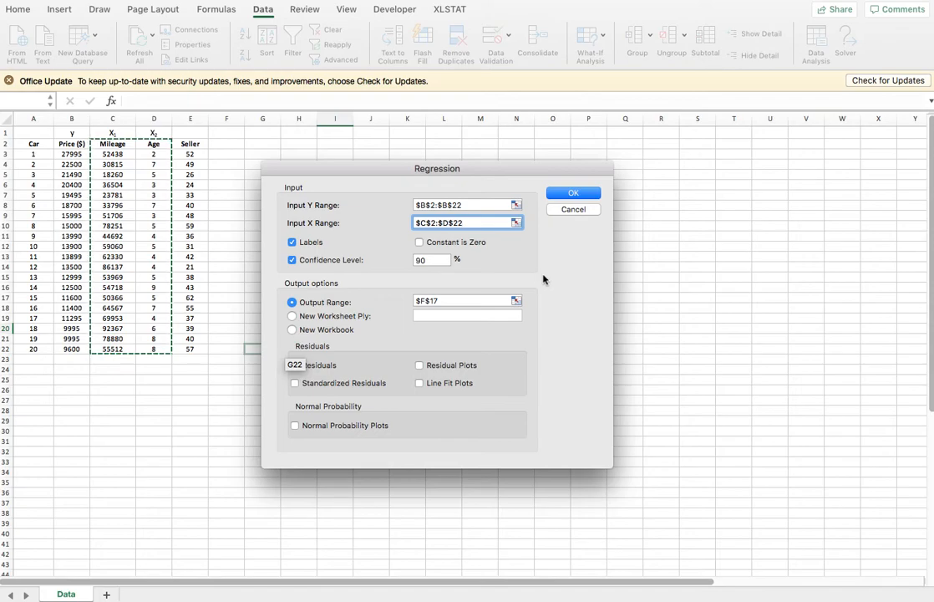
# Step: Set the confidence level to 95% and the output range to cell A25, and run the regression
pyautogui.click(434, 260)
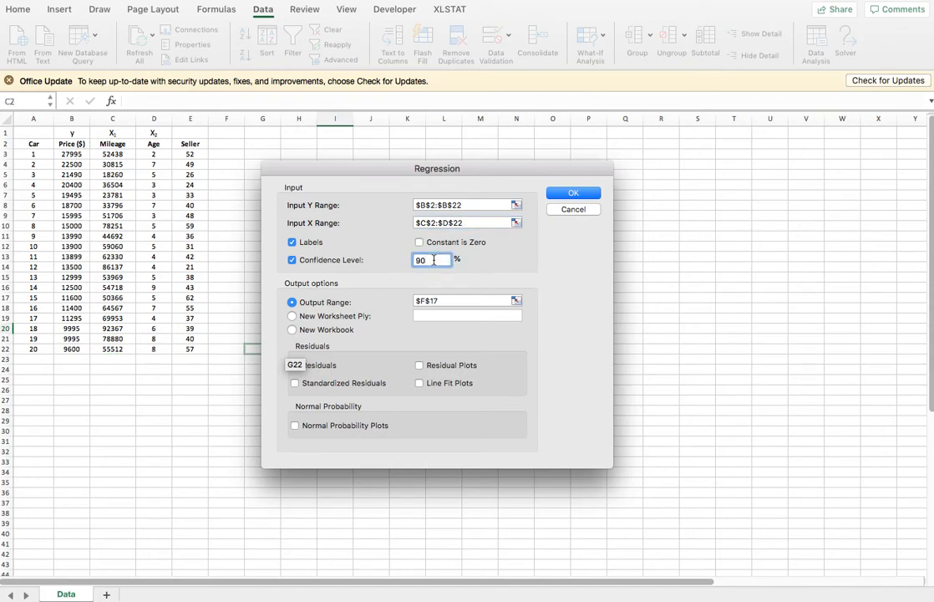
pyautogui.press('BackSpace')
pyautogui.write('5')
pyautogui.press('Tab')
pyautogui.press('BackSpace')
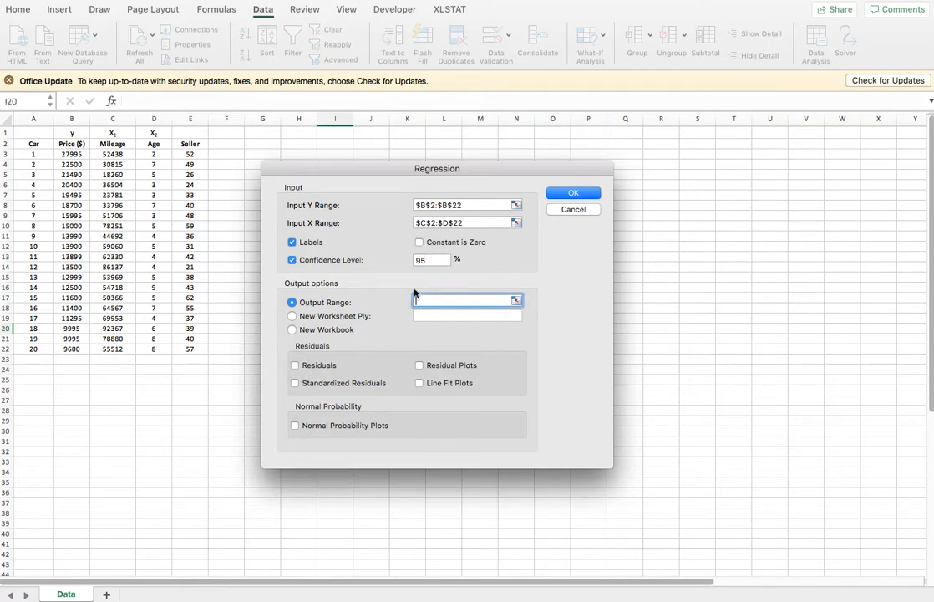
pyautogui.click(42, 380)
pyautogui.click(578, 195)
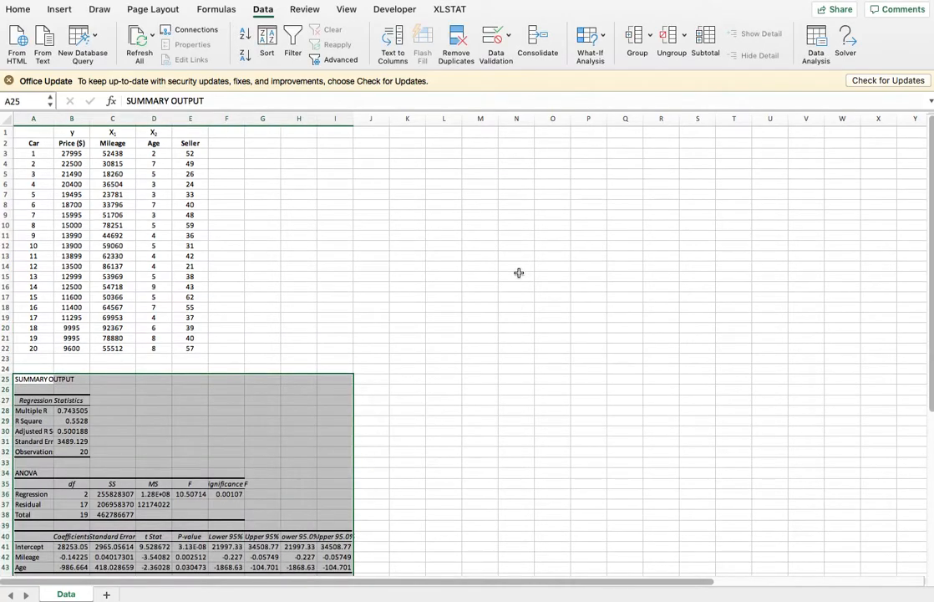
# Step: Highlight the intercept, mileage and age coefficients in B41:B43 with a yellow fill
pyautogui.scroll(-3, 517, 274)
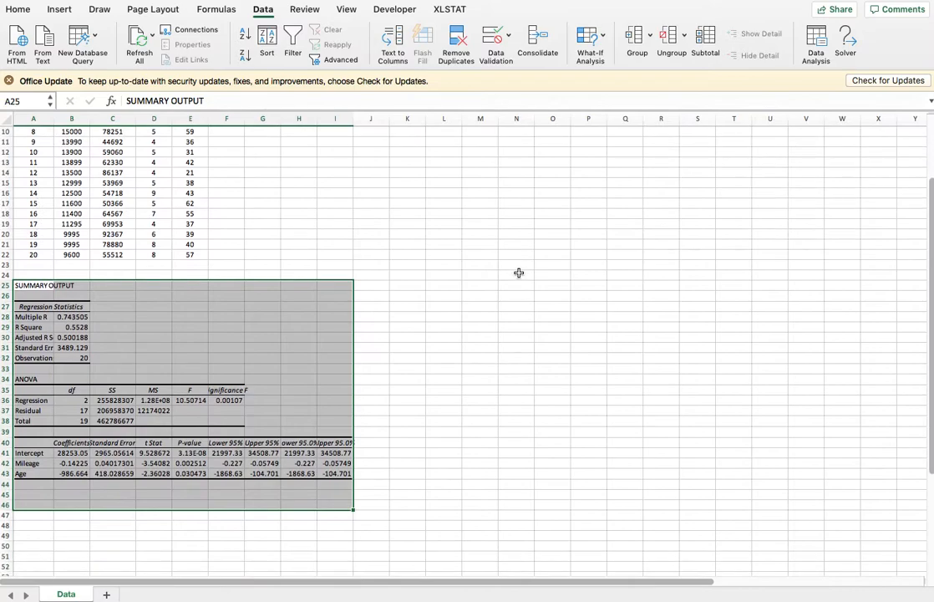
pyautogui.click(305, 547)
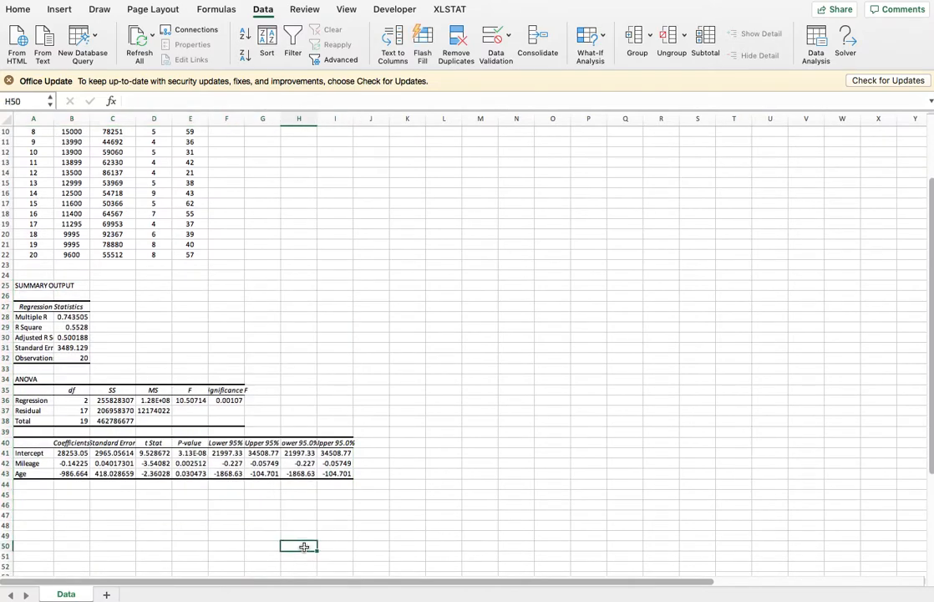
pyautogui.click(79, 455)
pyautogui.moveTo(80, 455); pyautogui.dragTo(74, 473)
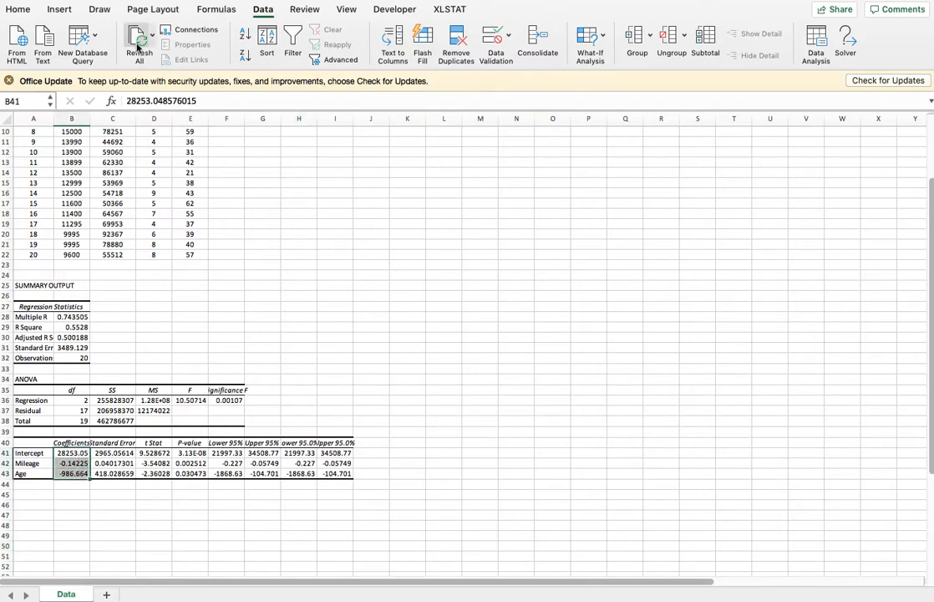
pyautogui.click(20, 10)
pyautogui.click(201, 56)
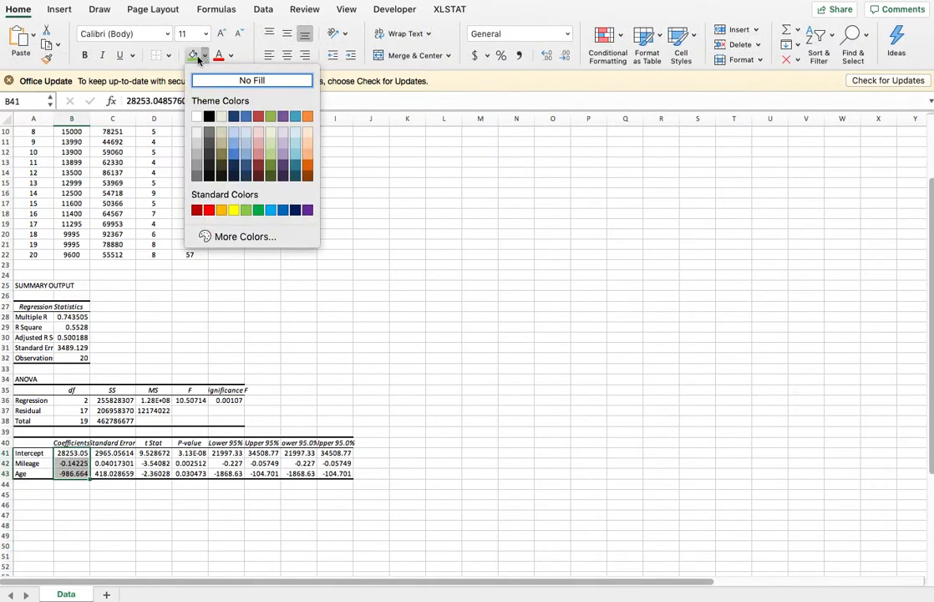
pyautogui.click(233, 210)
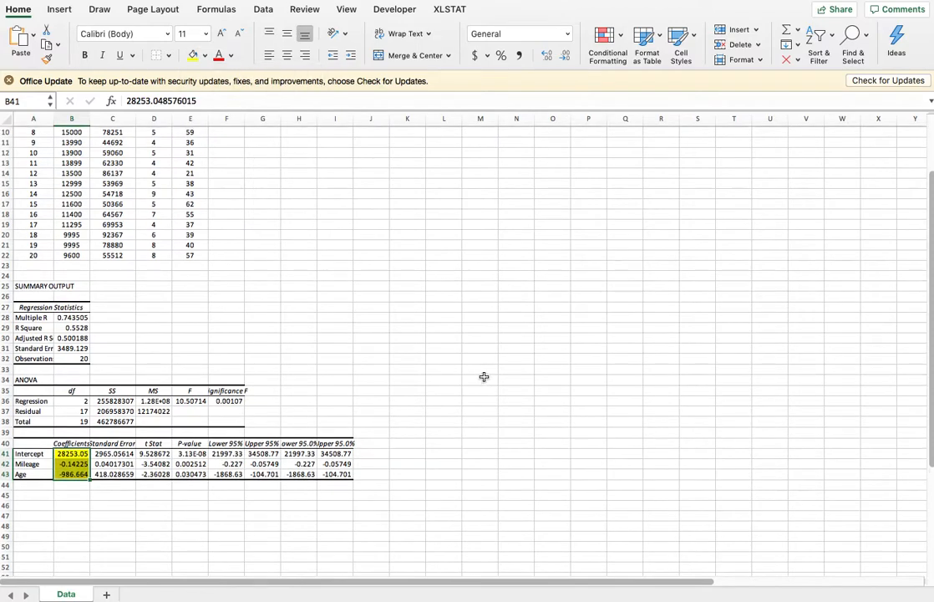
pyautogui.scroll(3, 474, 375)
pyautogui.click(467, 373)
pyautogui.scroll(-1, 401, 385)
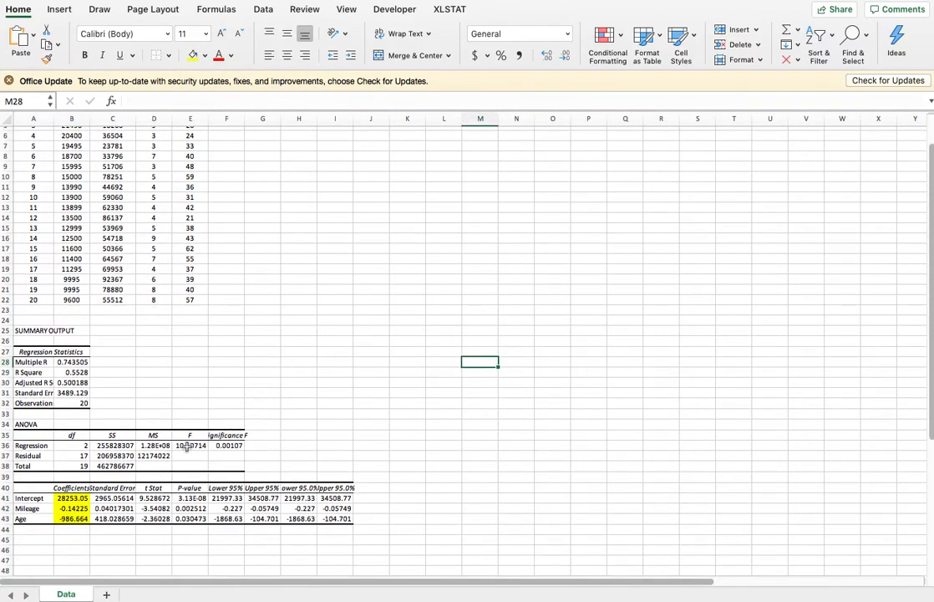
# Step: Check the Significance F value and highlight the t Stat and P-value cells for mileage and age, D42:E43, in yellow
pyautogui.click(227, 446)
pyautogui.scroll(-1, 288, 433)
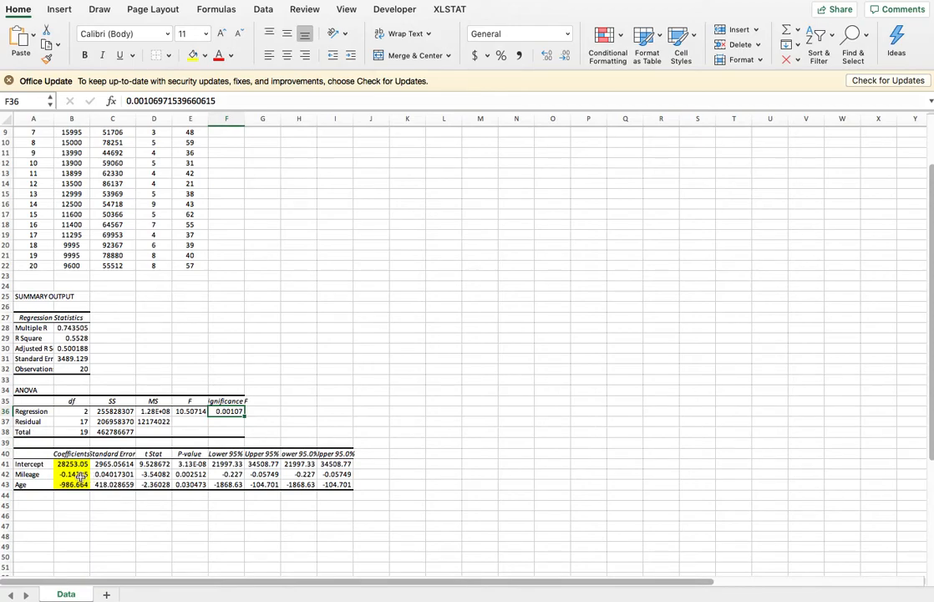
pyautogui.click(156, 475)
pyautogui.moveTo(155, 475); pyautogui.dragTo(190, 484)
pyautogui.click(193, 55)
pyautogui.click(335, 432)
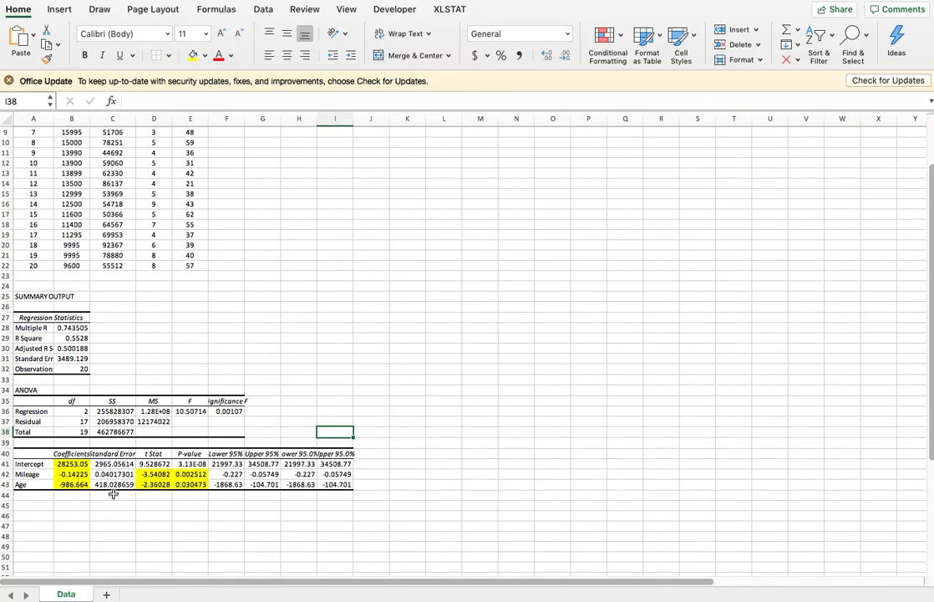
pyautogui.click(192, 506)
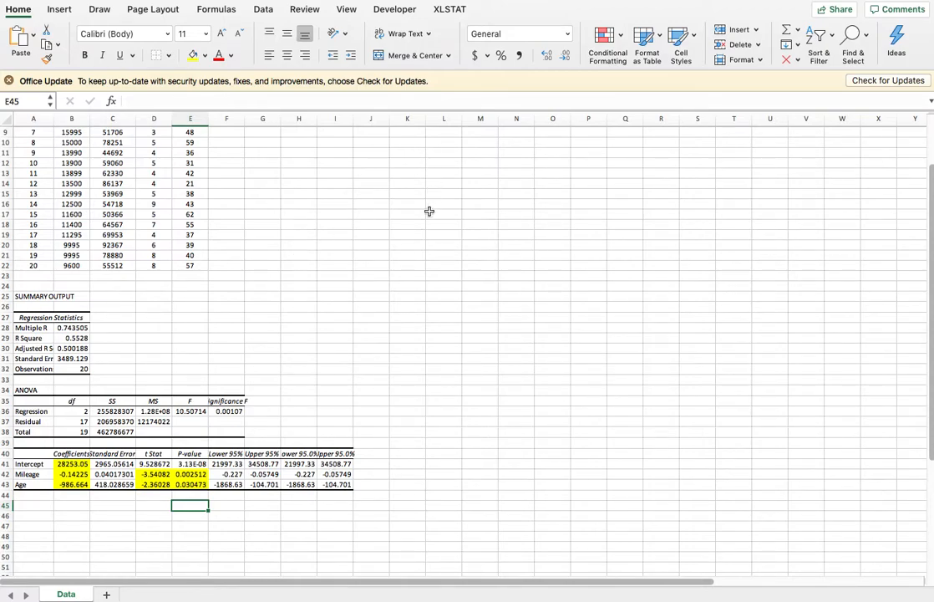
pyautogui.click(442, 13)
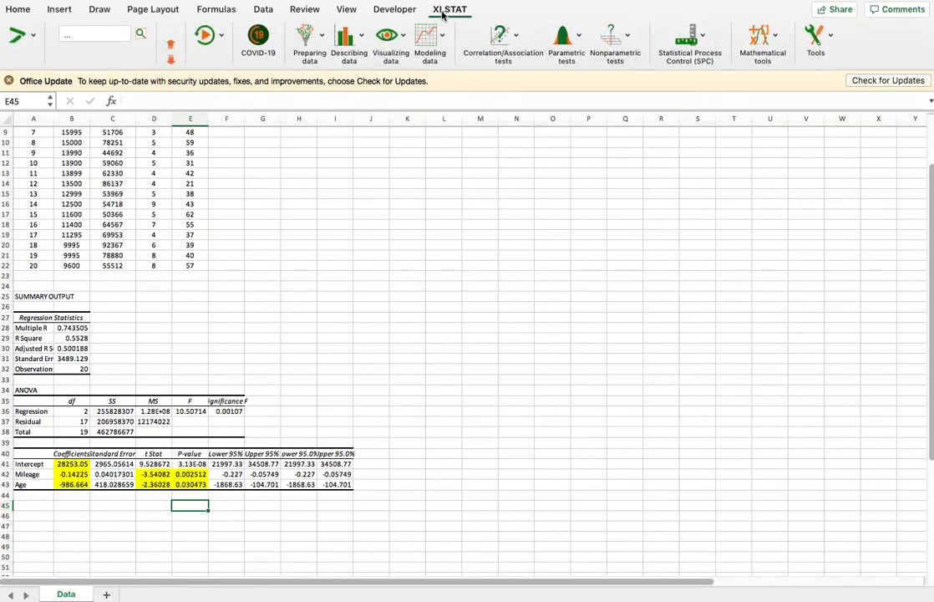
pyautogui.click(427, 35)
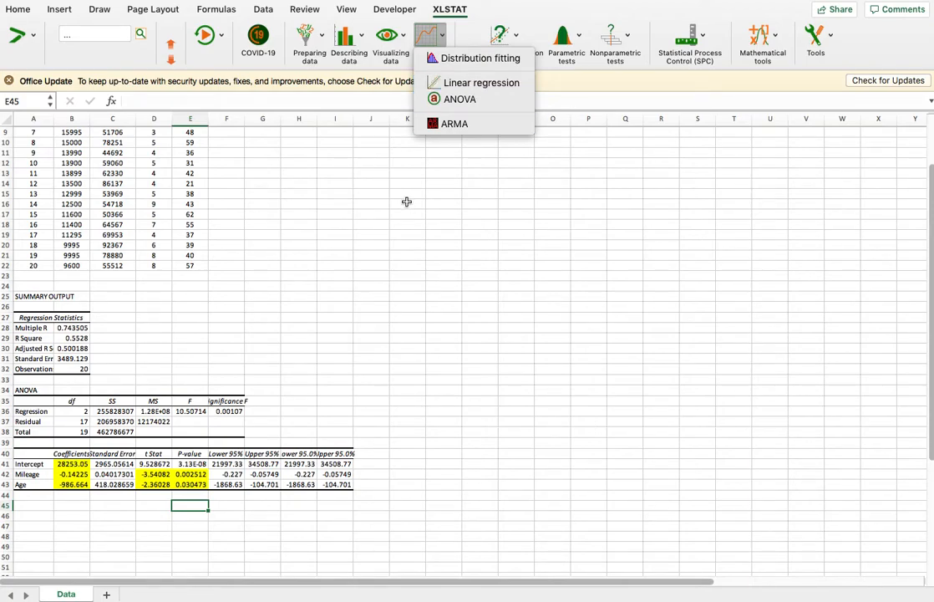
pyautogui.click(334, 261)
# Step: Insert a blank row at row 24, between the car data and the regression summary output
pyautogui.scroll(3, 233, 329)
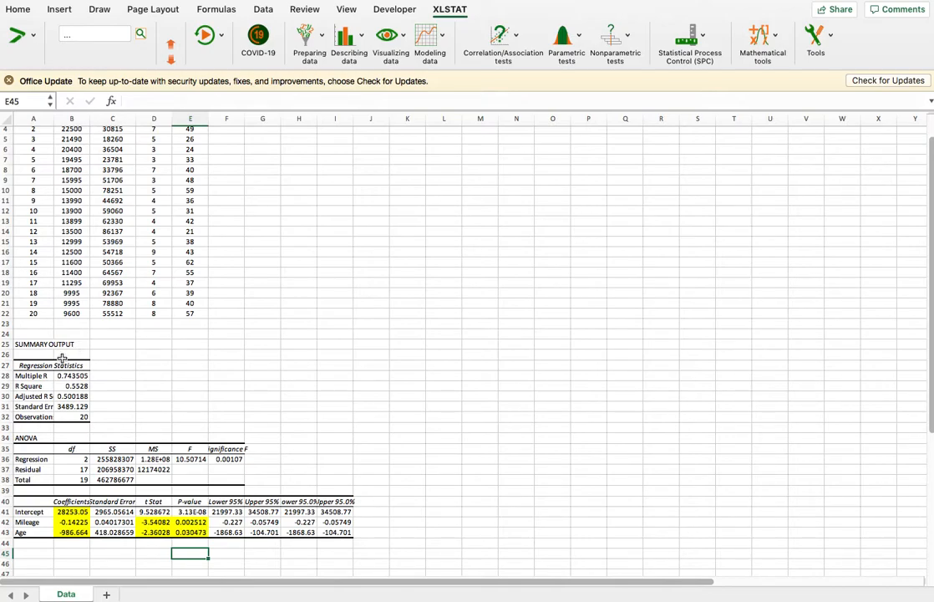
pyautogui.scroll(3, 83, 356)
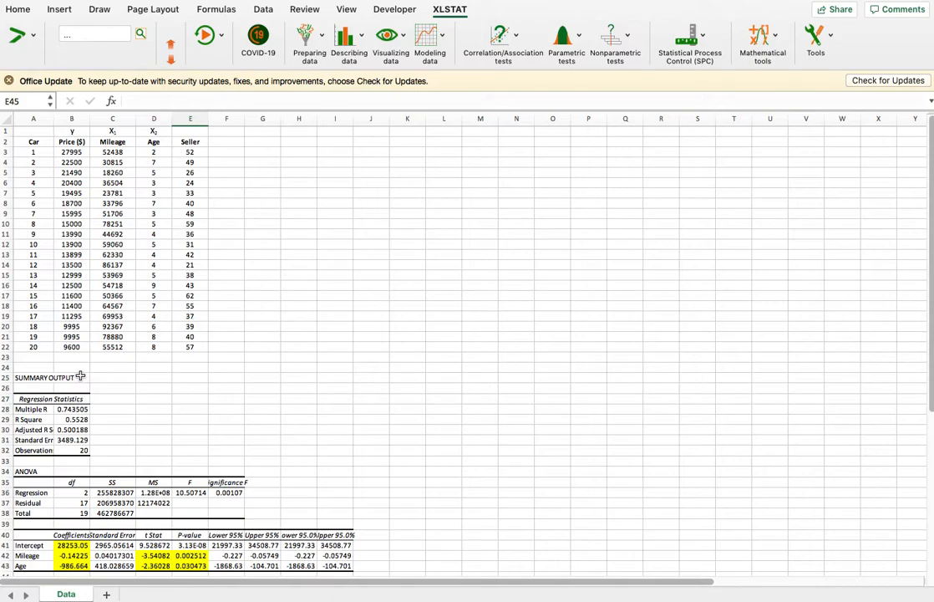
pyautogui.click(6, 367)
pyautogui.rightClick(5, 368)
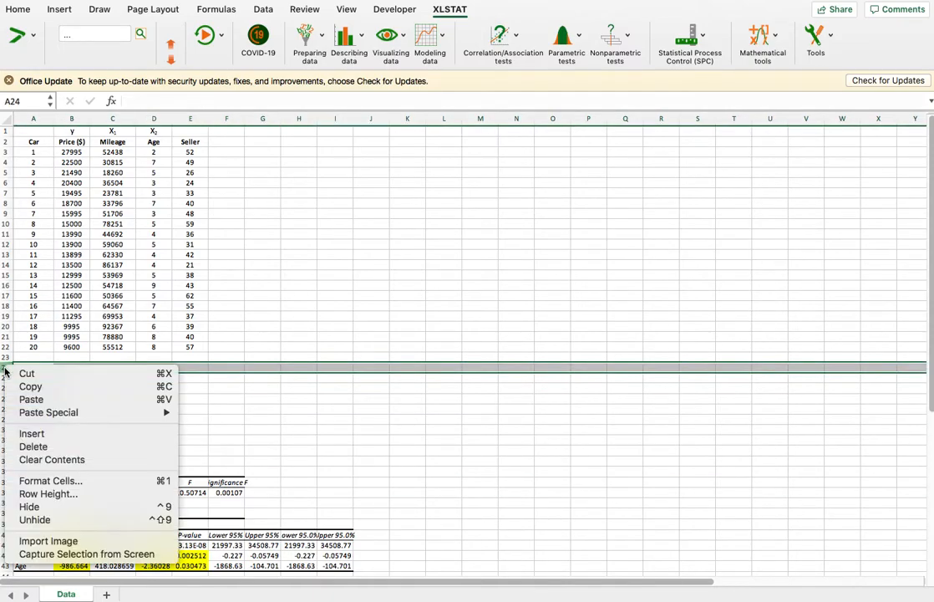
pyautogui.click(31, 433)
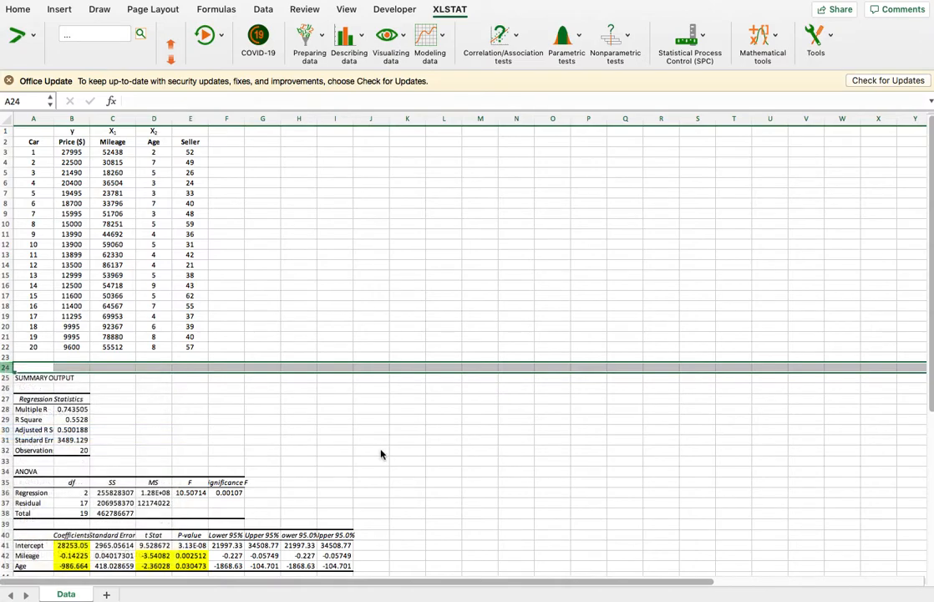
pyautogui.click(443, 439)
# Step: Fill row 24 with the label "Prediction" in column A, a mileage of 76320 and an age of 6
pyautogui.click(32, 367)
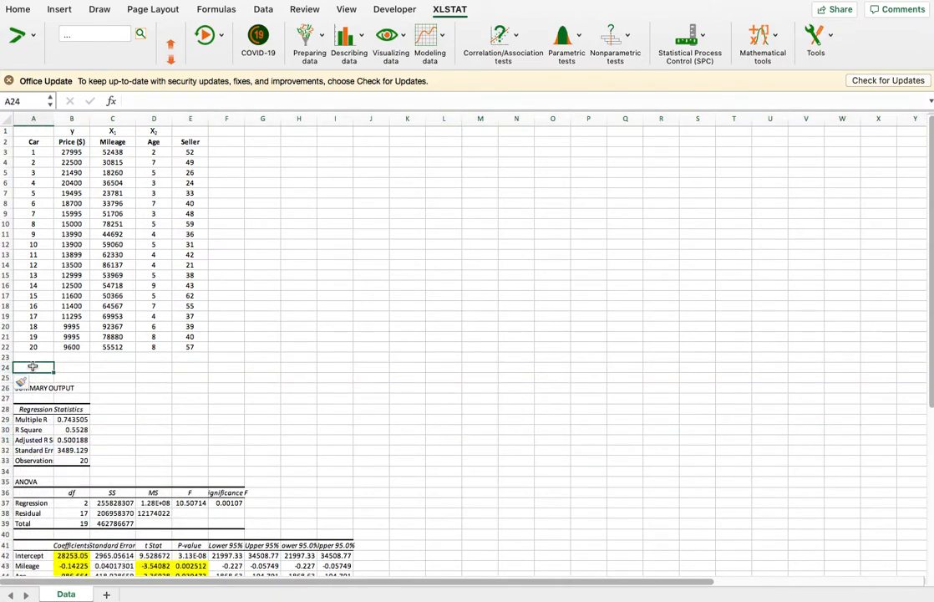
pyautogui.write('Prediction')
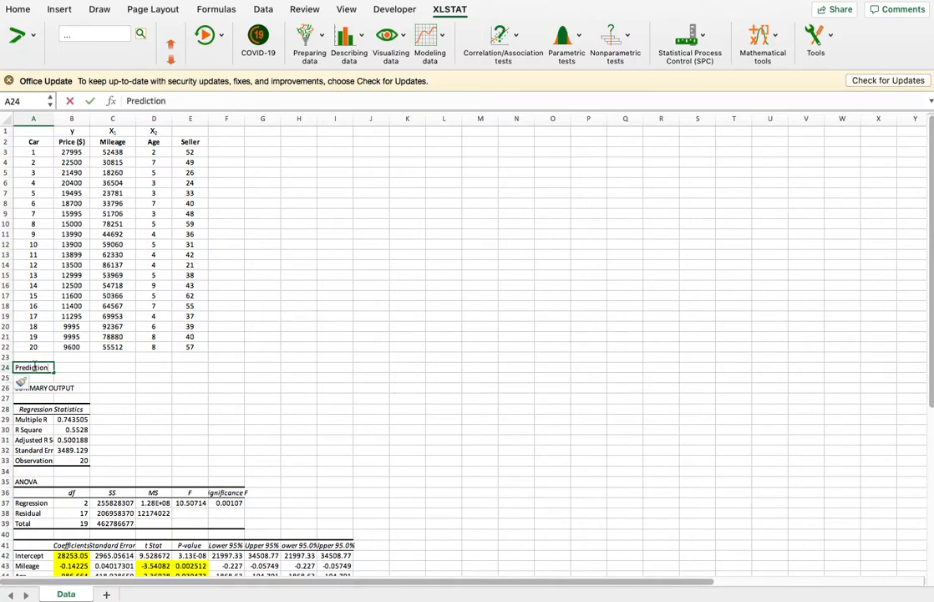
pyautogui.press('Tab')
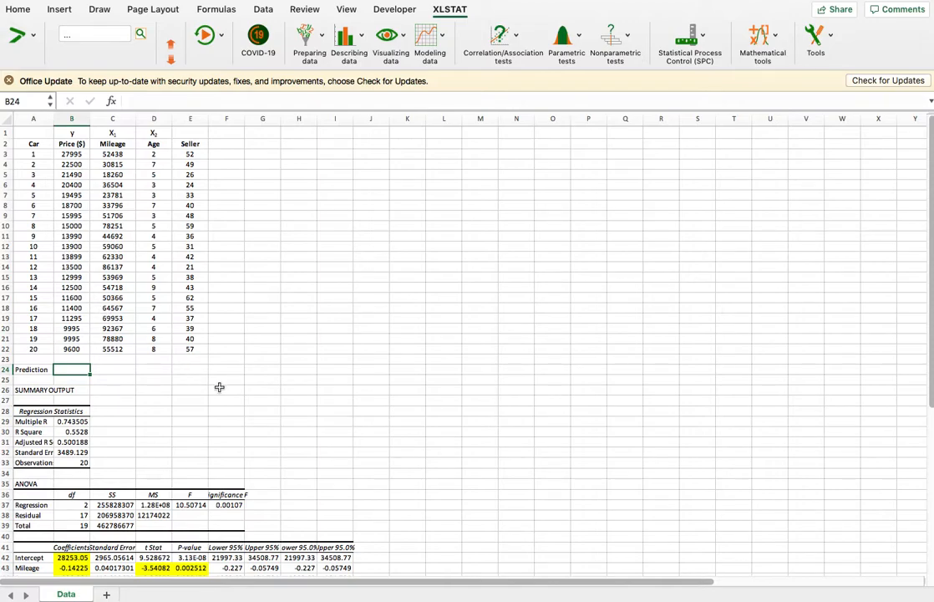
pyautogui.press('Tab')
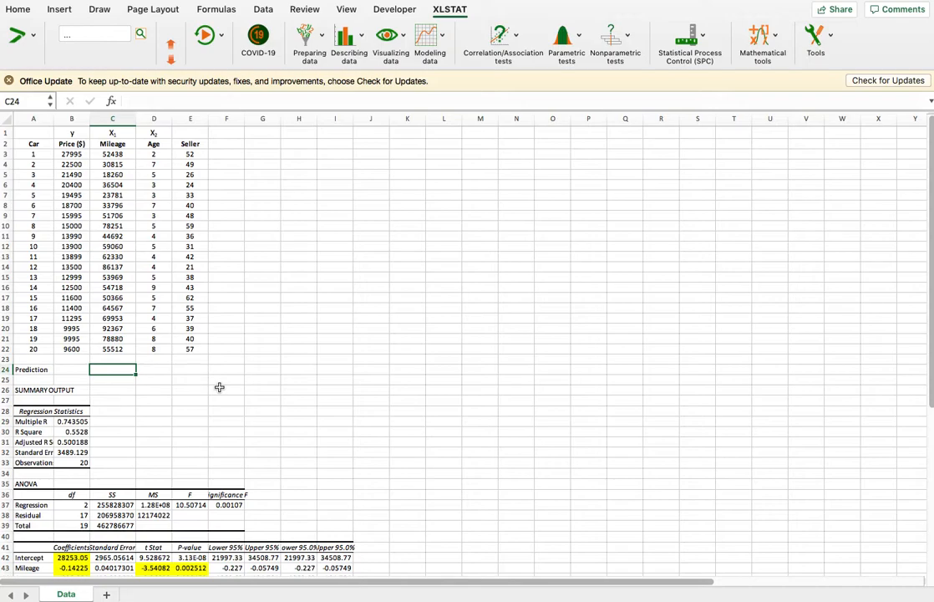
pyautogui.write('76320')
pyautogui.press('Tab')
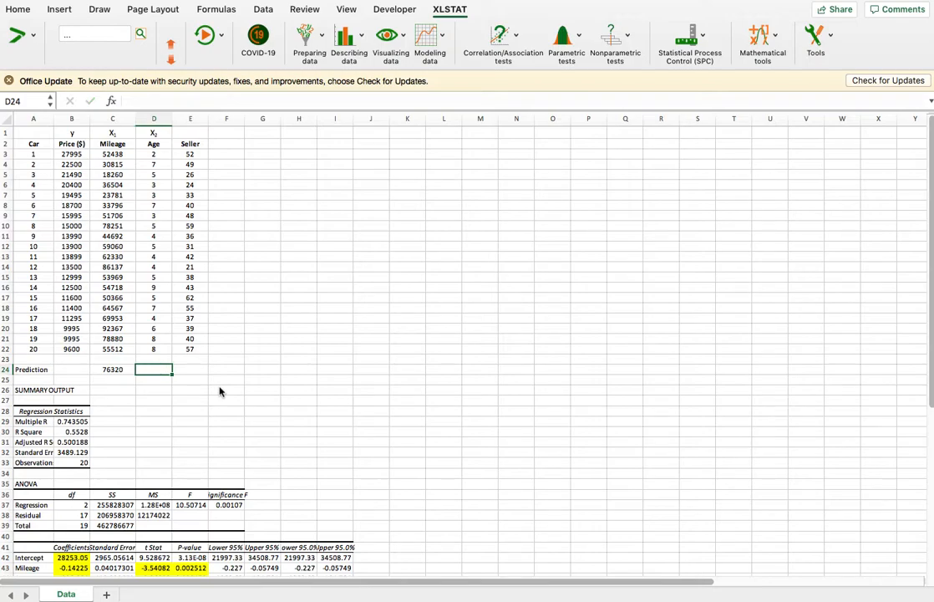
pyautogui.write('6')
pyautogui.press('Tab')
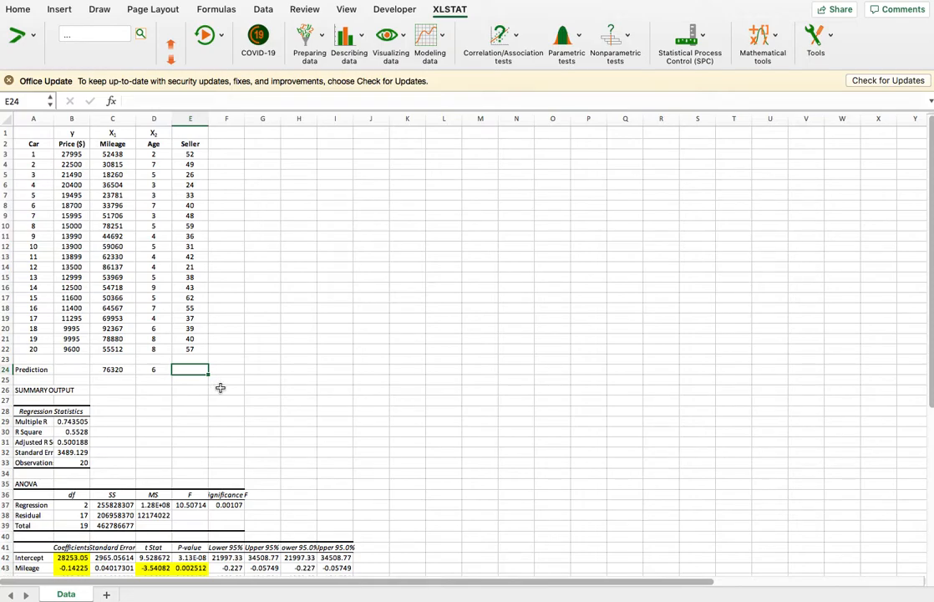
# Step: Calculate the predicted price in B46, below the coefficients table, with the formula =B42+(B43*C24)+(B44*D24)
pyautogui.scroll(-5, 222, 395)
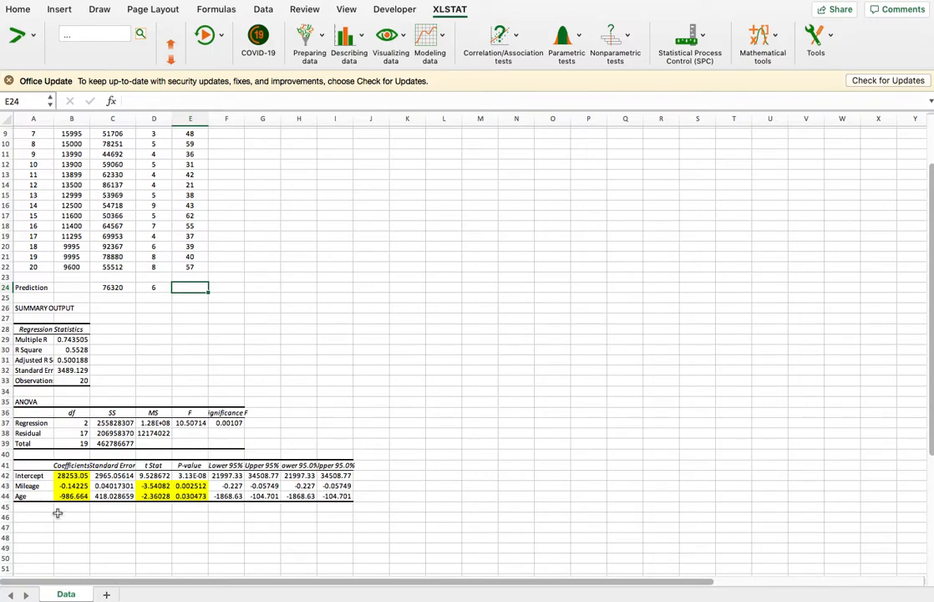
pyautogui.scroll(1, 84, 474)
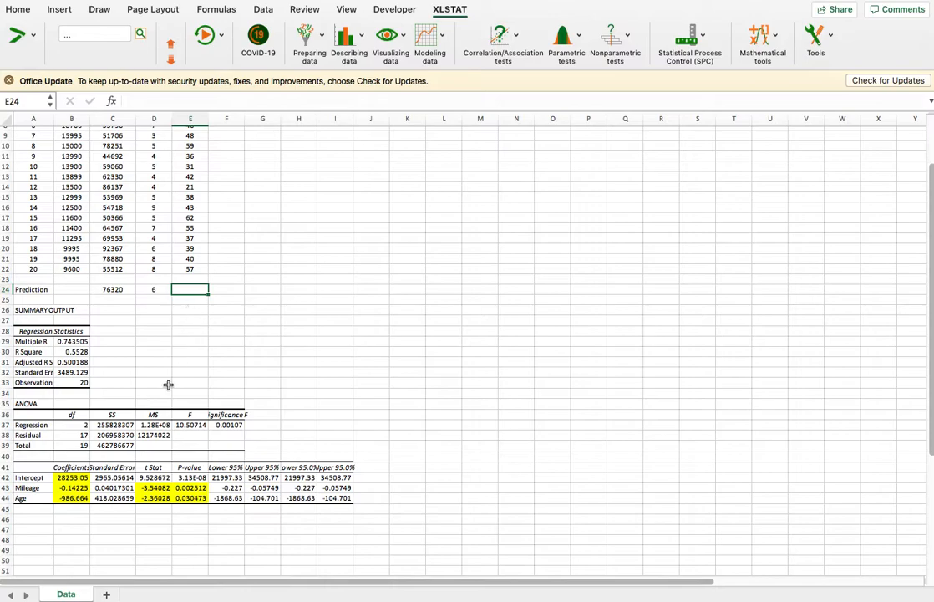
pyautogui.click(79, 519)
pyautogui.write('=')
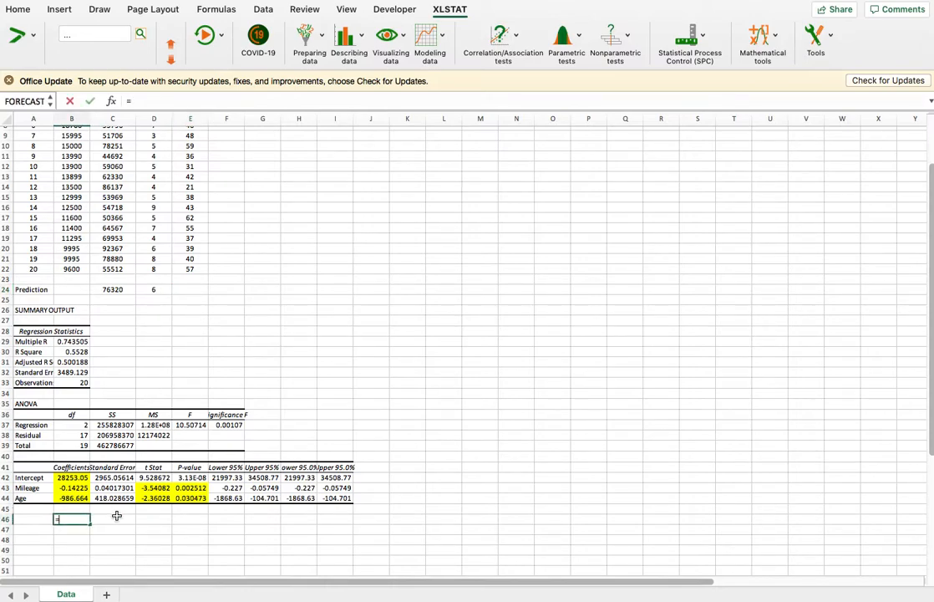
pyautogui.click(69, 477)
pyautogui.write('+(')
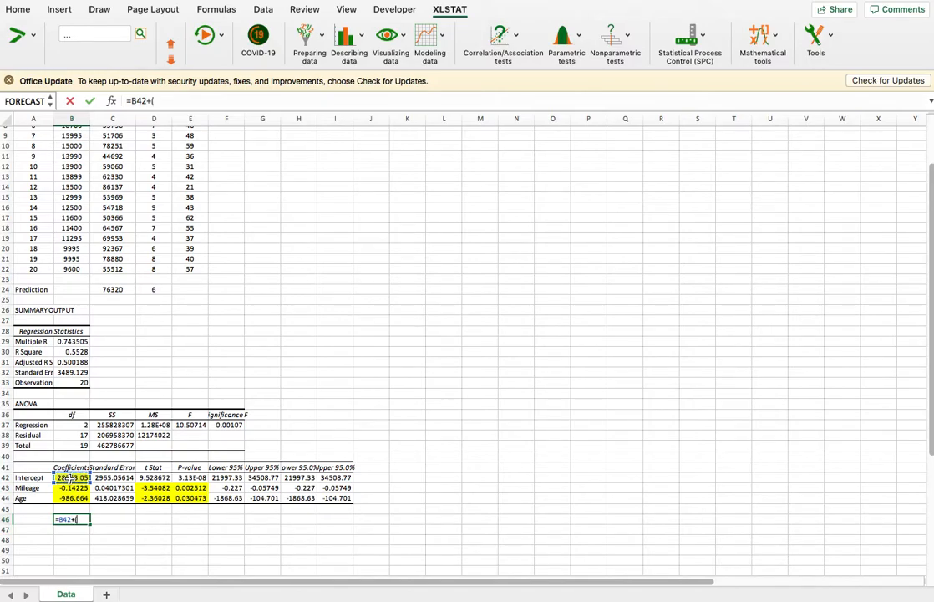
pyautogui.click(71, 487)
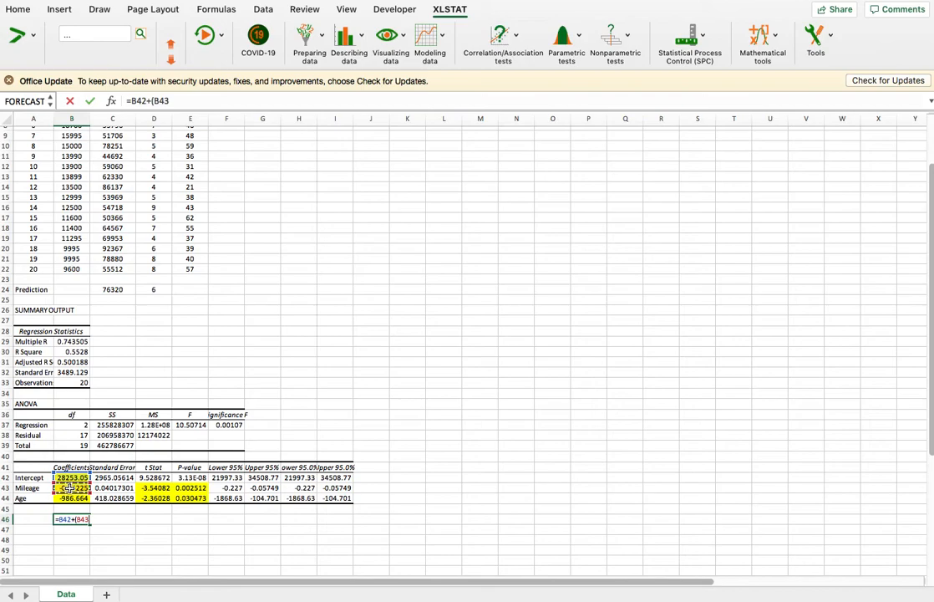
pyautogui.write('*')
pyautogui.click(109, 289)
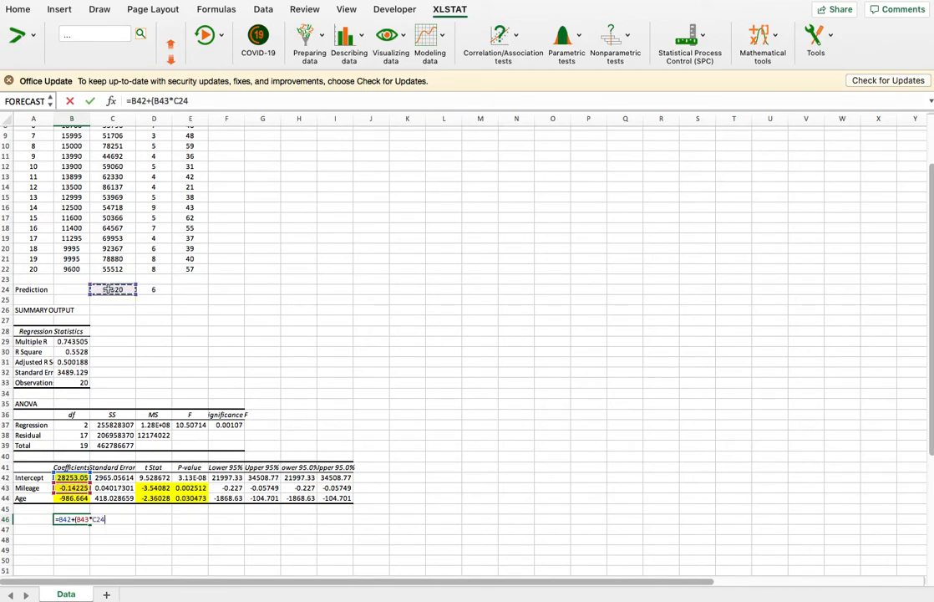
pyautogui.write(')+(')
pyautogui.click(72, 498)
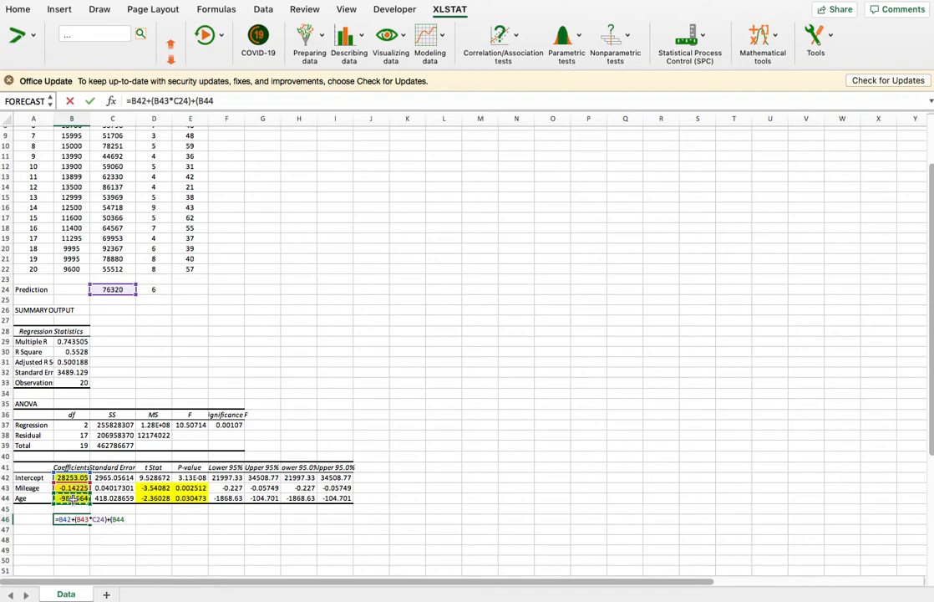
pyautogui.write('*')
pyautogui.click(157, 290)
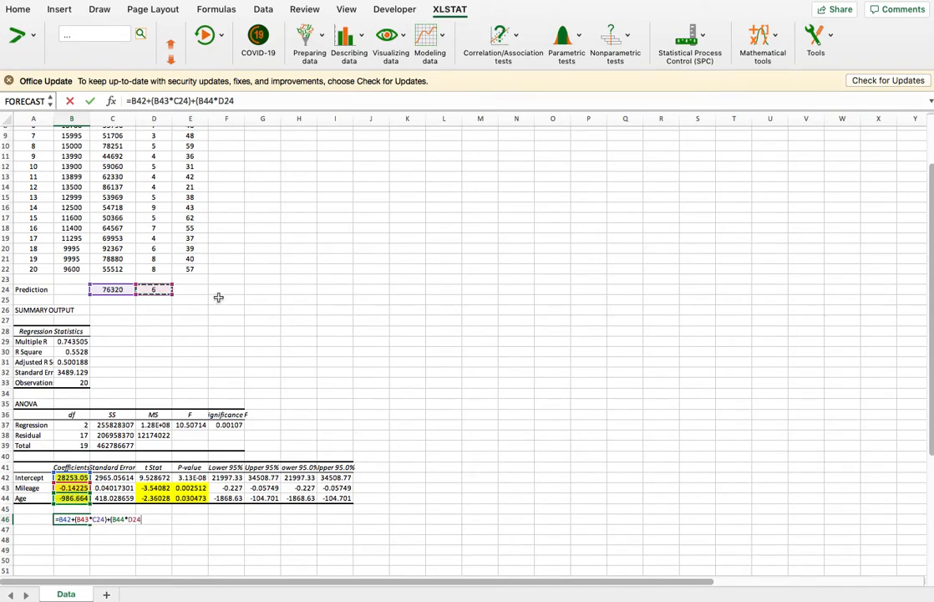
pyautogui.write(')')
pyautogui.press('Return')
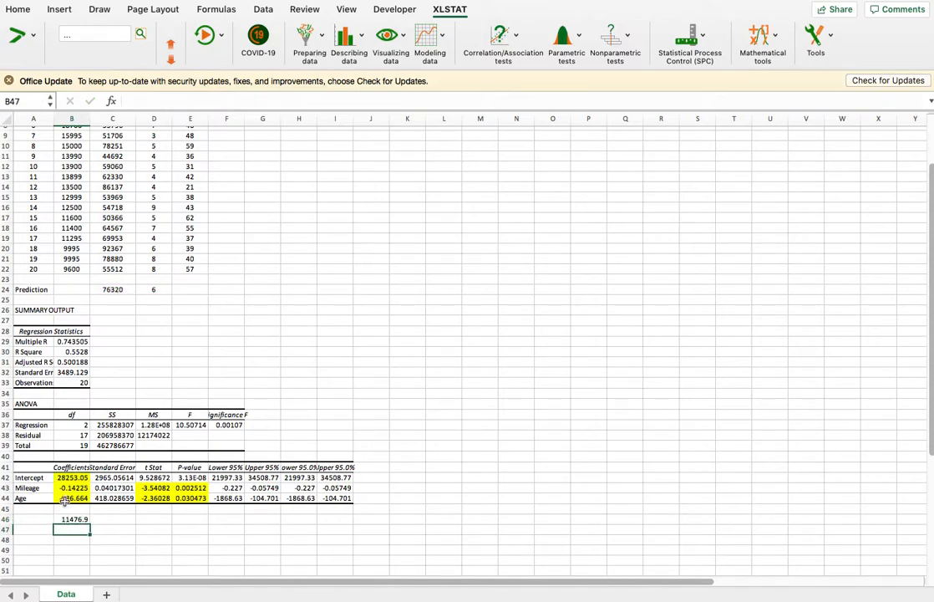
# Step: Format the predicted price in B46 as a dollar amount in Accounting format
pyautogui.click(69, 520)
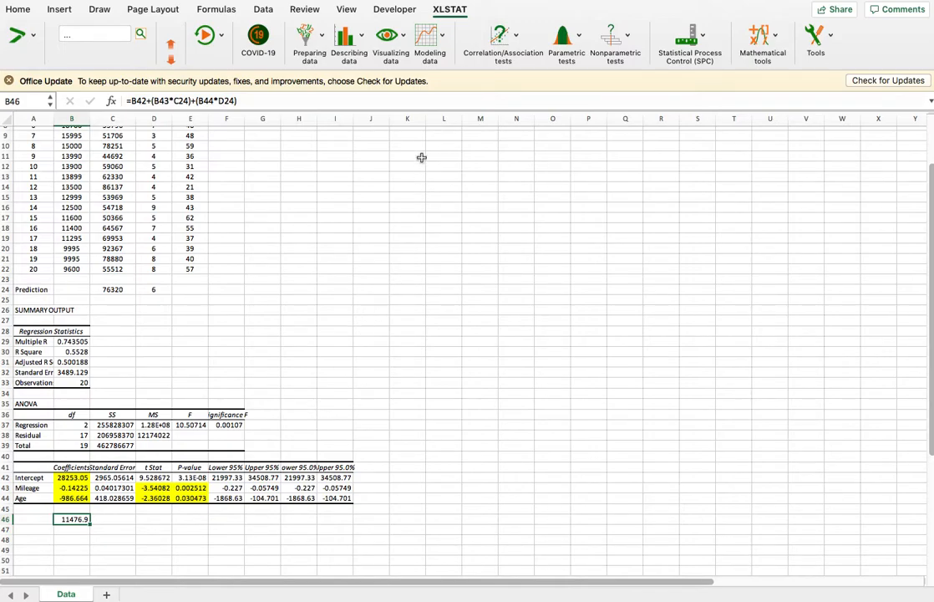
pyautogui.click(18, 10)
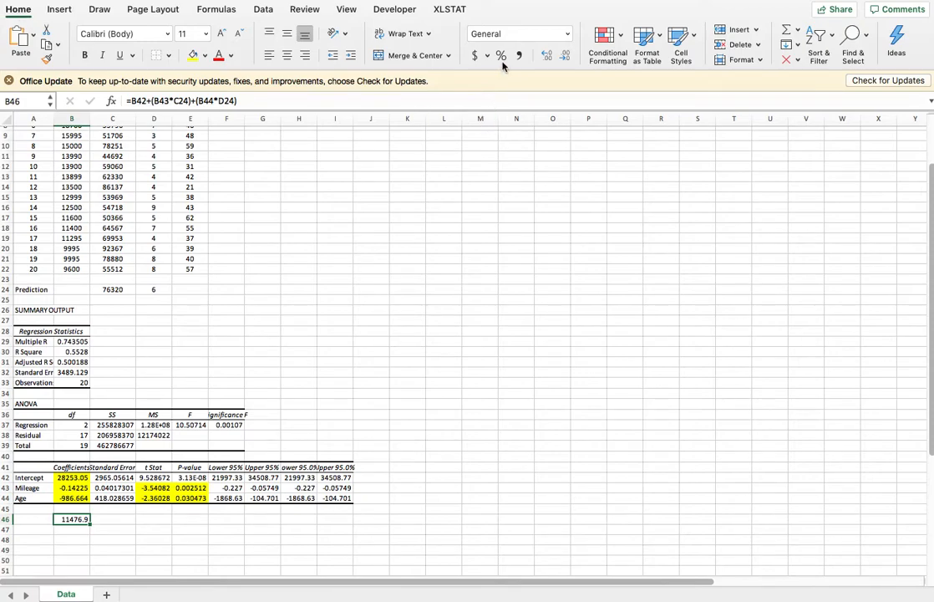
pyautogui.click(474, 56)
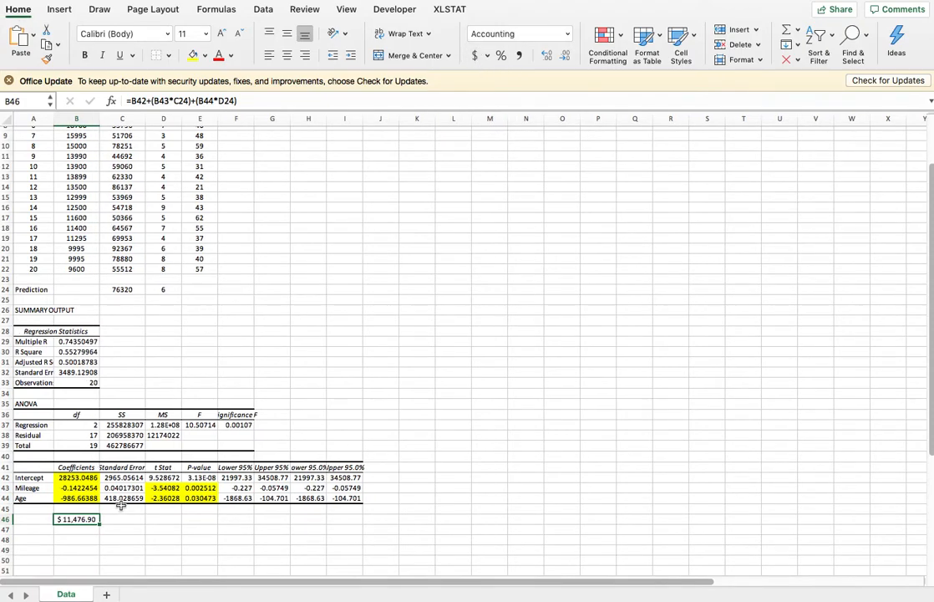
pyautogui.click(68, 530)
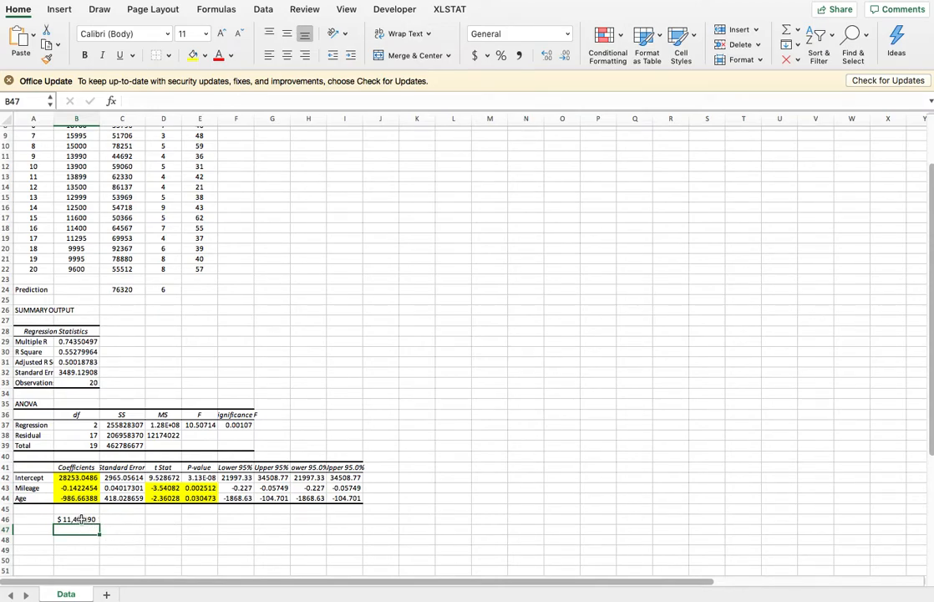
pyautogui.click(81, 519)
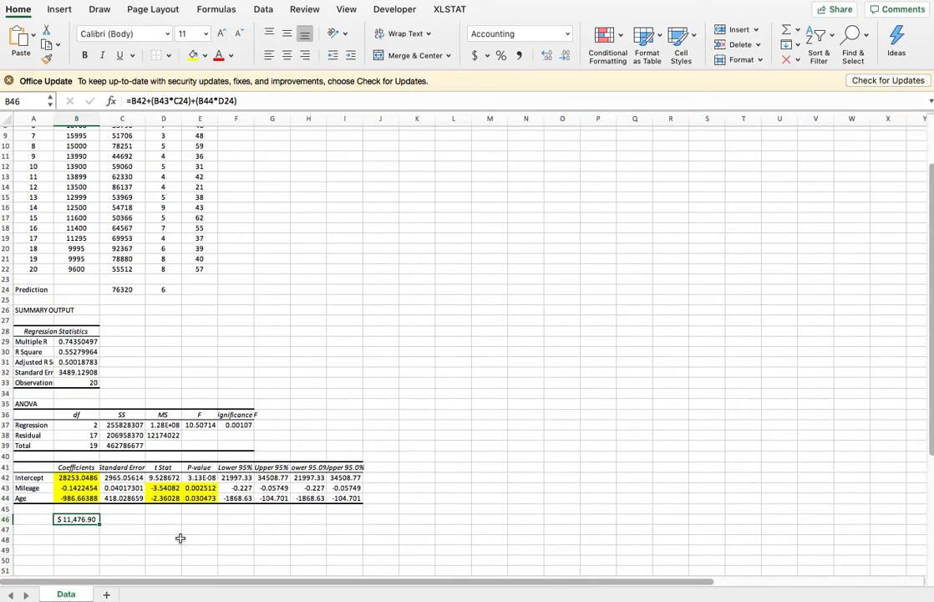
pyautogui.click(74, 529)
pyautogui.press('Up')
# Step: Set up an XLSTAT linear regression with Price, B2:B22, as the dependent variable and Mileage and Age, C2:D22, as quantitative explanatory variables
pyautogui.click(450, 9)
pyautogui.click(445, 36)
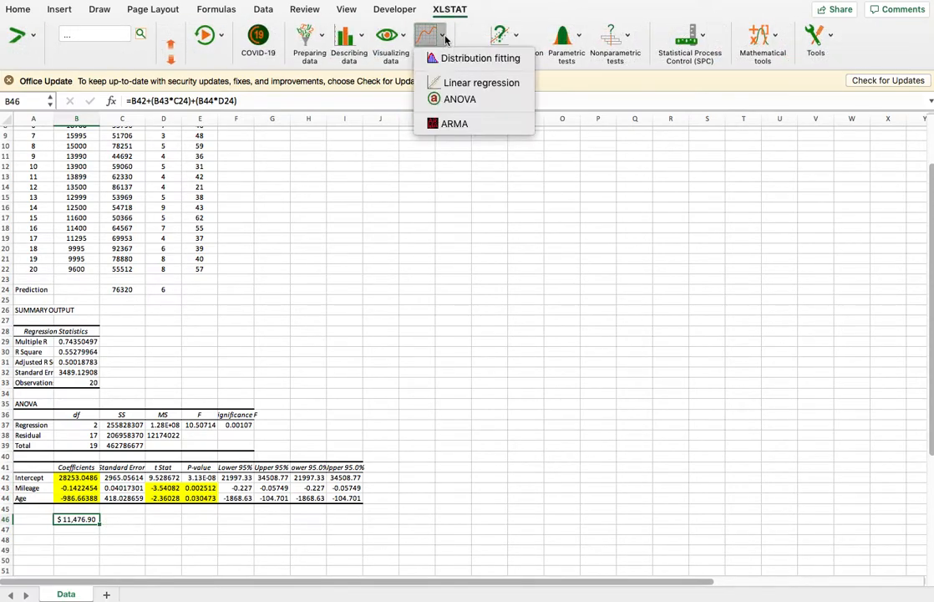
pyautogui.click(446, 83)
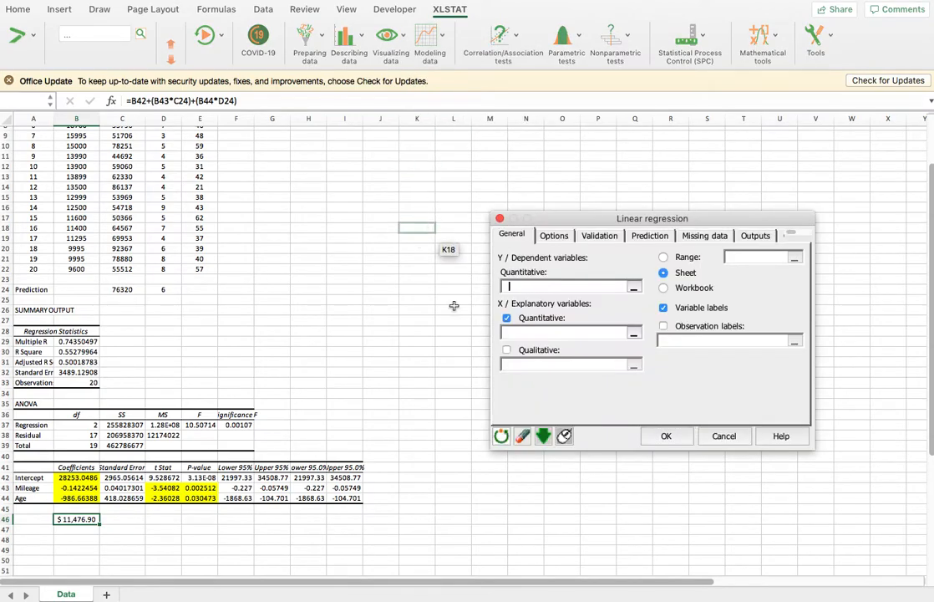
pyautogui.scroll(3, 428, 313)
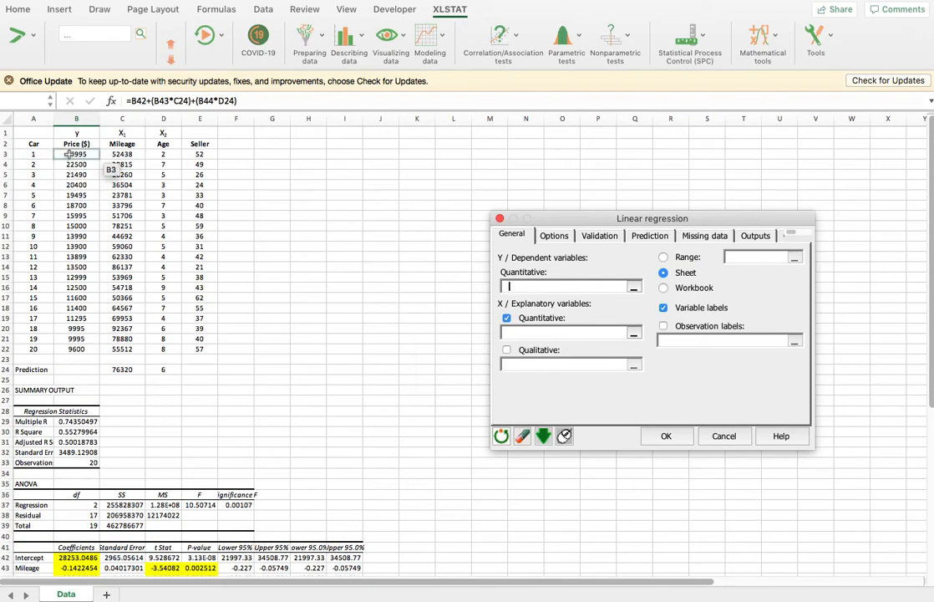
pyautogui.moveTo(76, 144); pyautogui.dragTo(76, 349)
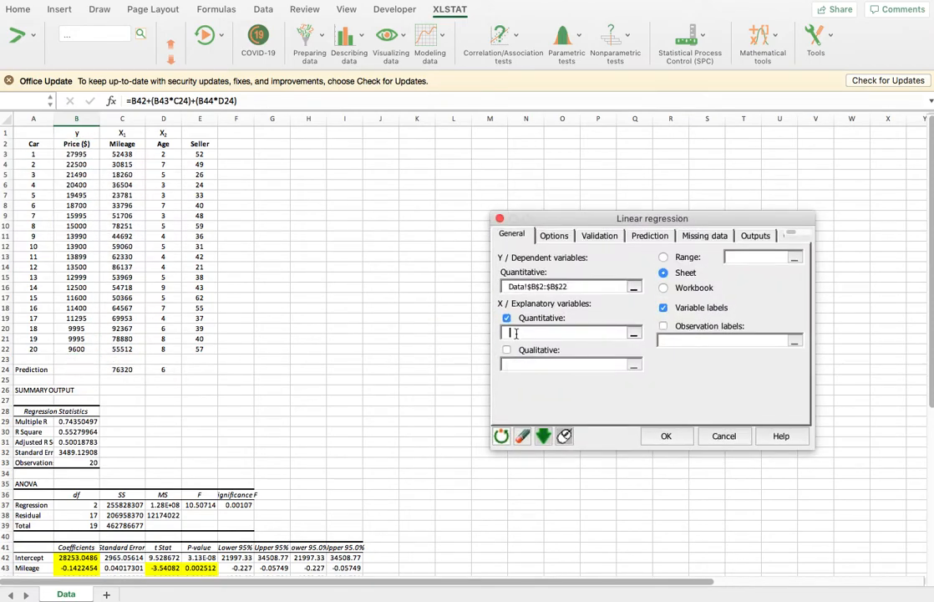
pyautogui.moveTo(123, 145); pyautogui.dragTo(163, 353)
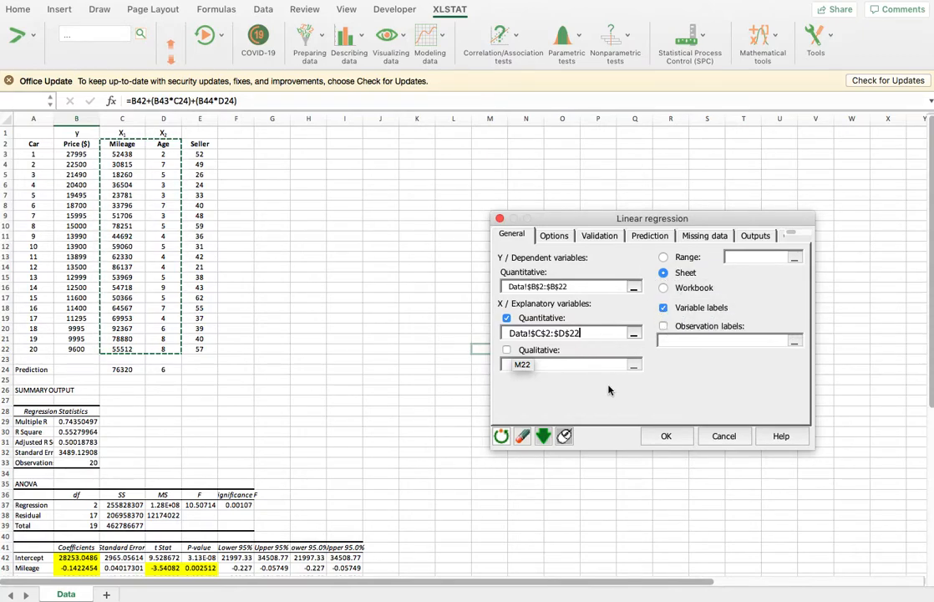
# Step: Check the regression's output and chart options, and use C24:D24 as the quantitative explanatory values for the prediction
pyautogui.click(752, 236)
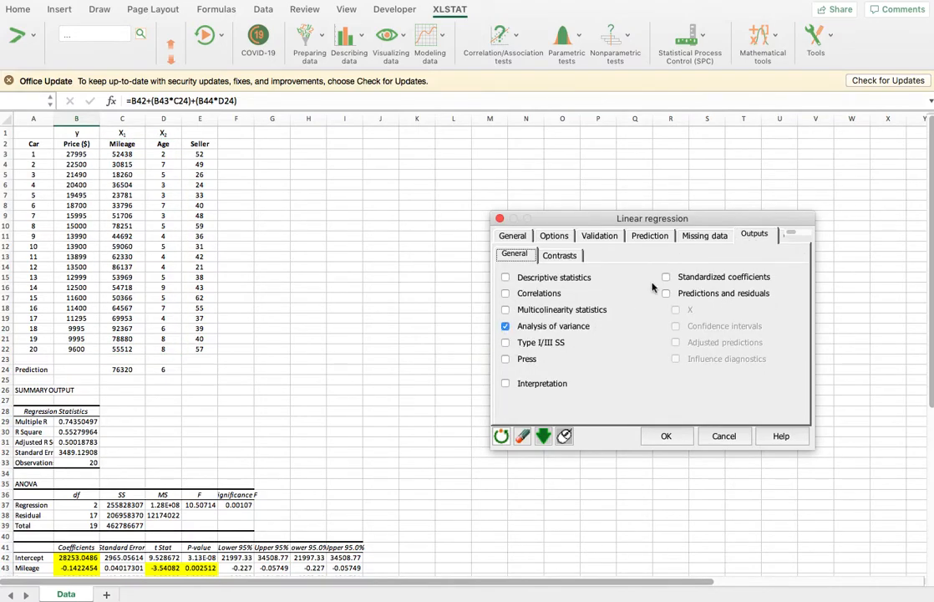
pyautogui.click(798, 234)
pyautogui.click(762, 234)
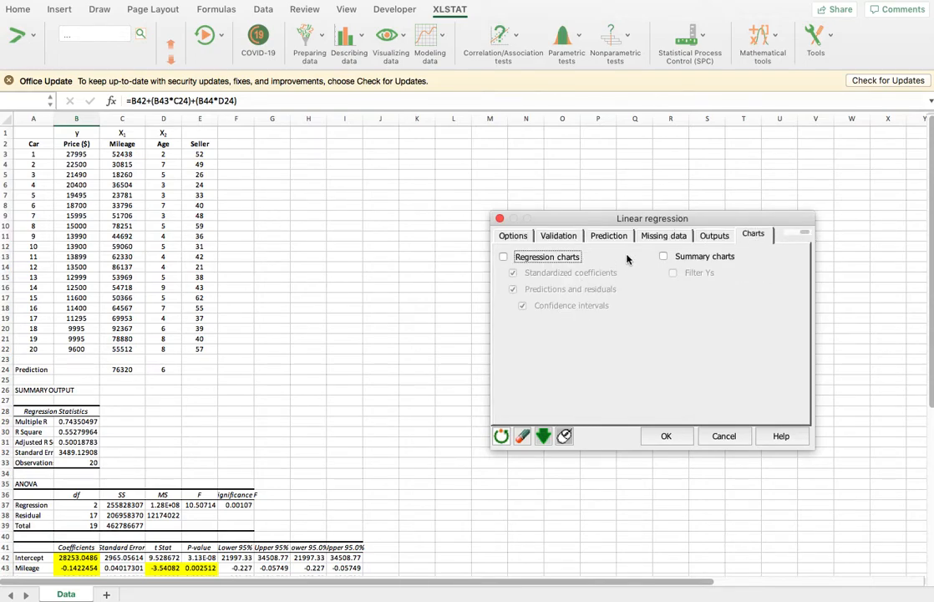
pyautogui.click(609, 237)
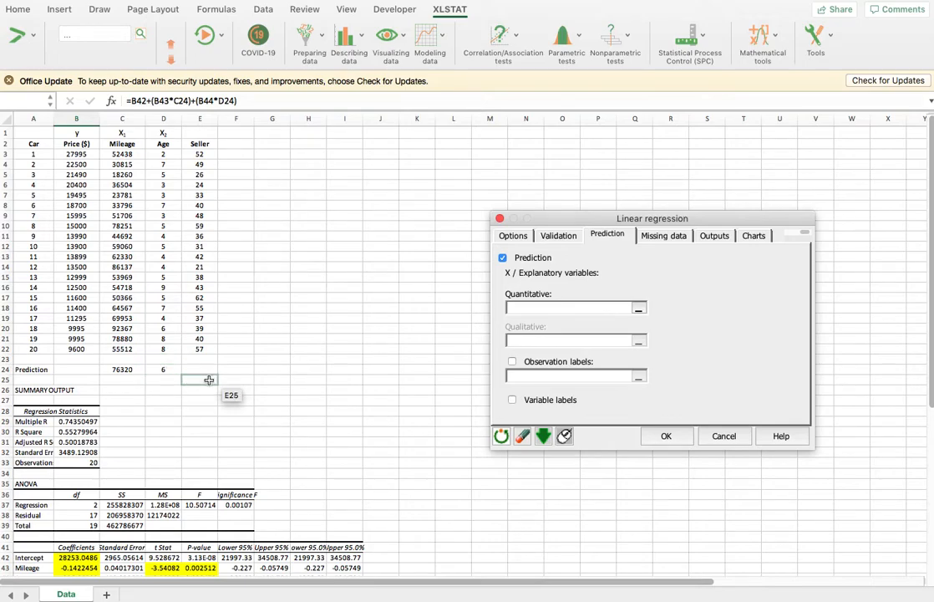
pyautogui.moveTo(127, 370); pyautogui.dragTo(153, 373)
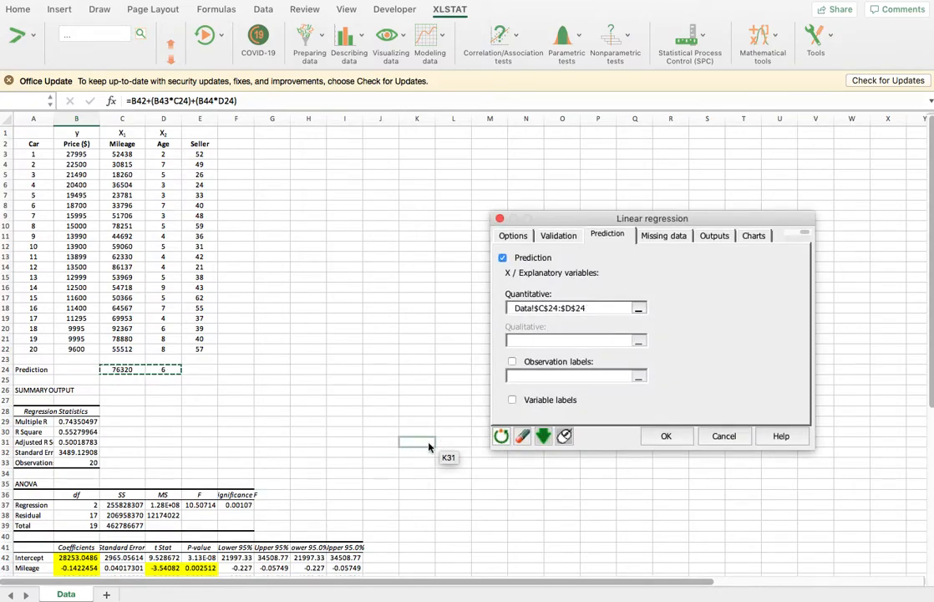
pyautogui.click(663, 435)
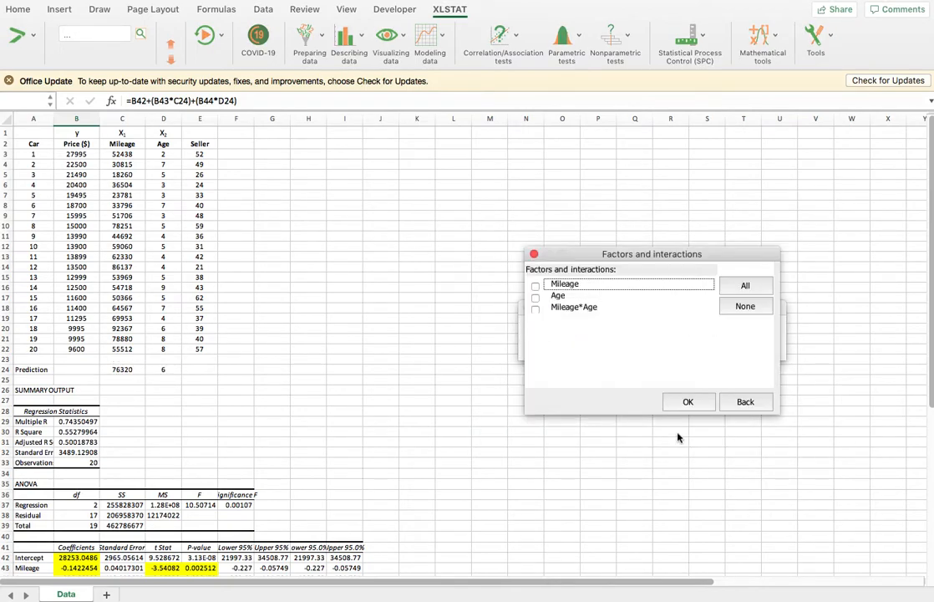
# Step: Include Mileage and Age as model factors, without the Mileage*Age interaction, and run the regression
pyautogui.moveTo(587, 260); pyautogui.dragTo(677, 141)
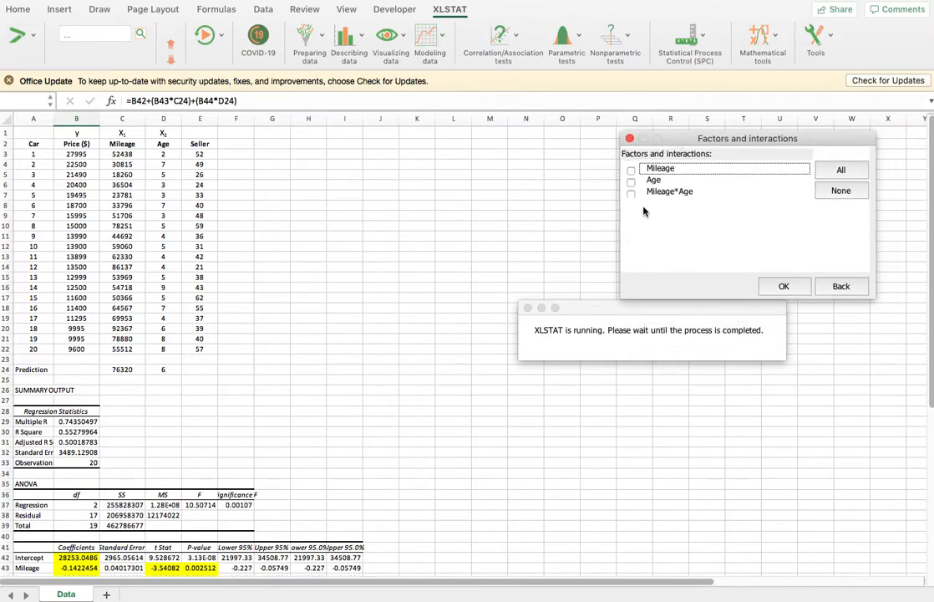
pyautogui.click(631, 170)
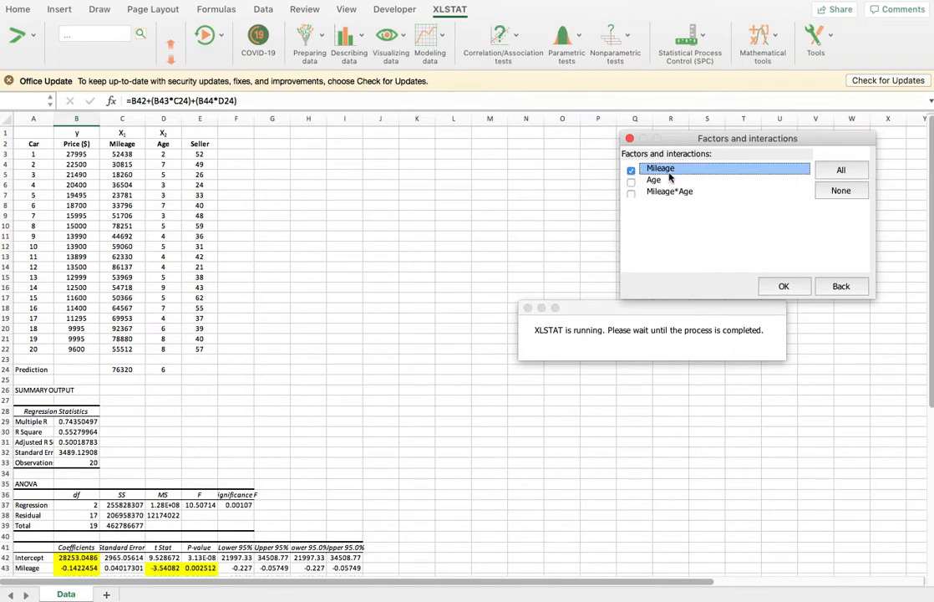
pyautogui.click(631, 182)
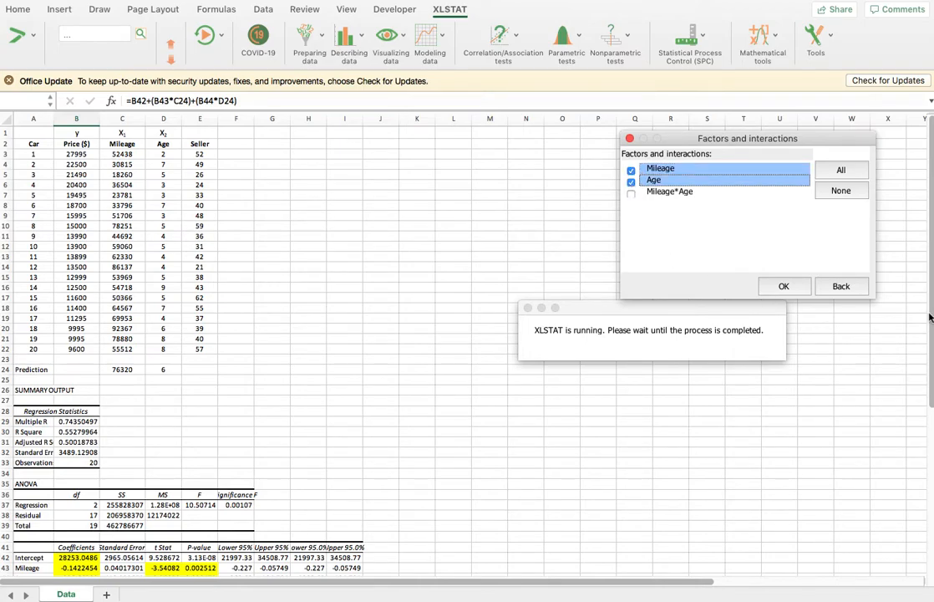
pyautogui.click(786, 287)
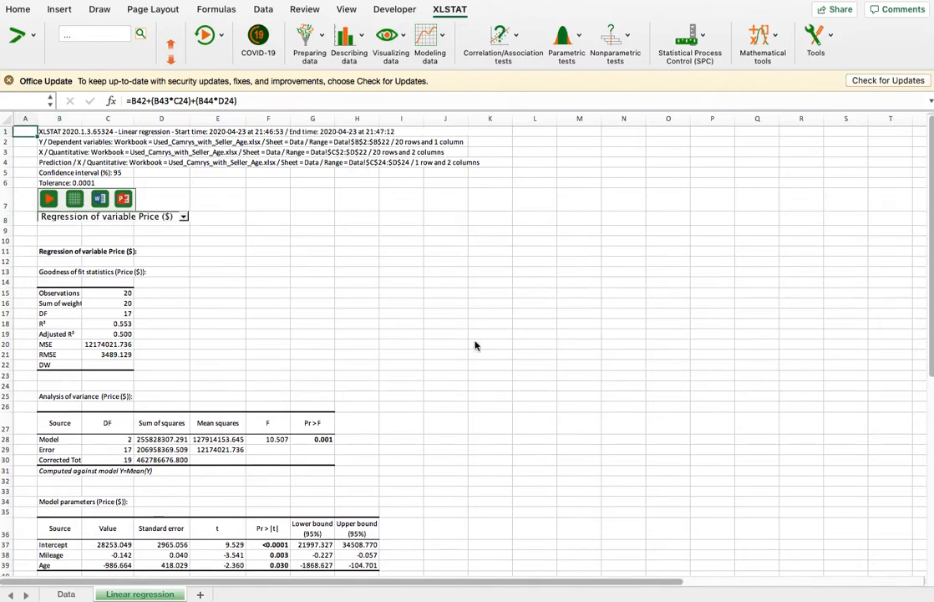
# Step: Highlight the intercept, mileage and age values in C37:C39 of the model parameters table with a yellow fill
pyautogui.scroll(-1, 379, 364)
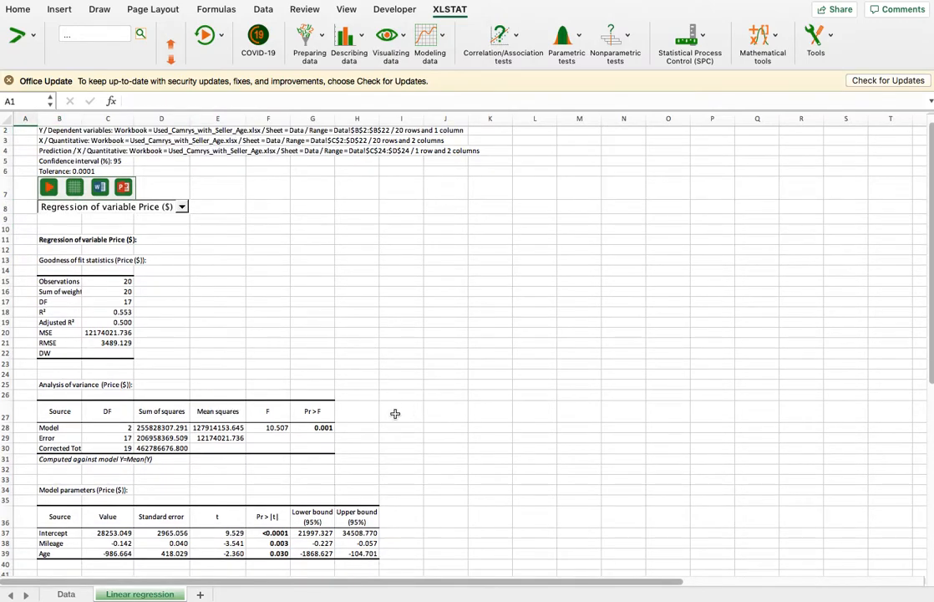
pyautogui.scroll(-4, 378, 422)
pyautogui.scroll(-6, 377, 422)
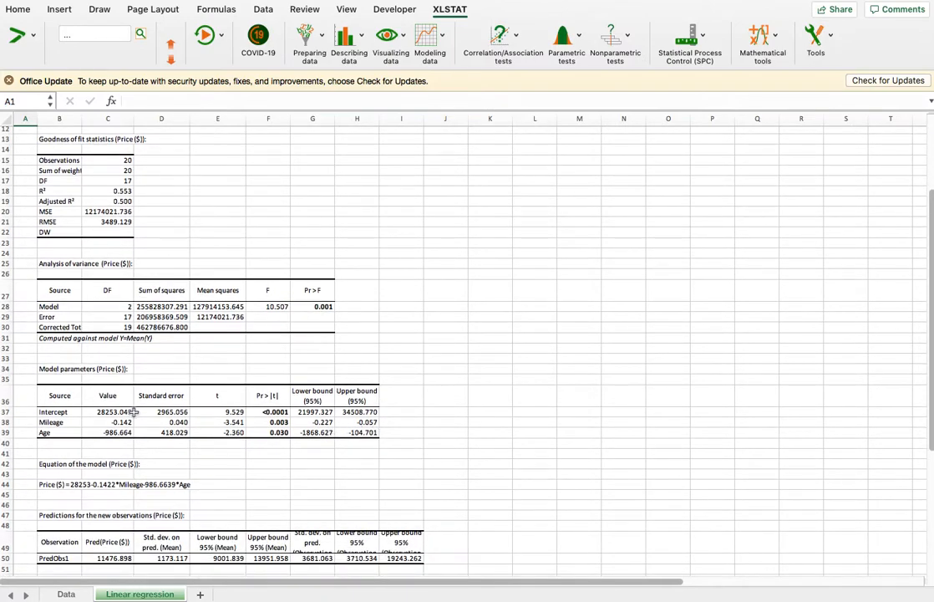
pyautogui.moveTo(107, 412); pyautogui.dragTo(117, 428)
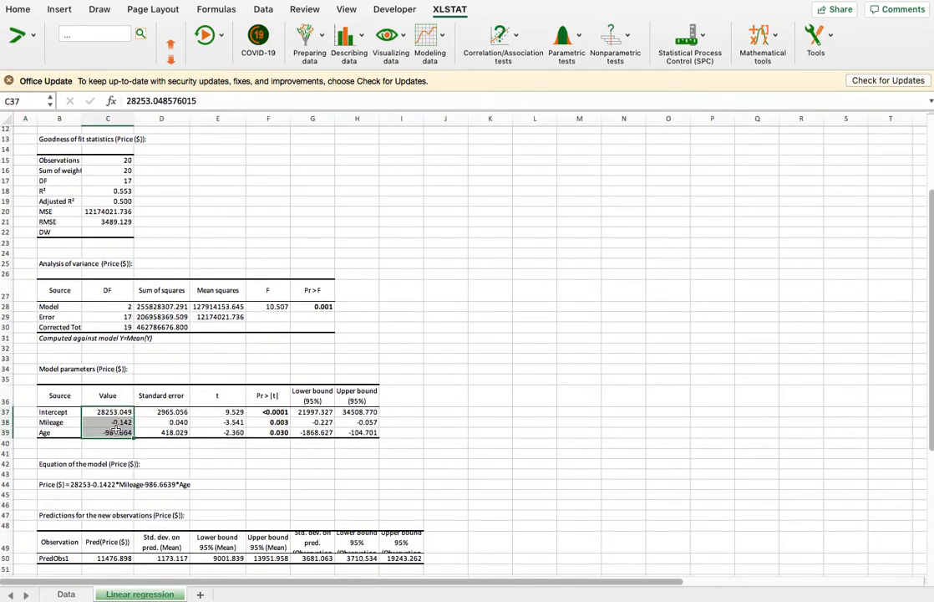
pyautogui.click(19, 12)
pyautogui.click(192, 55)
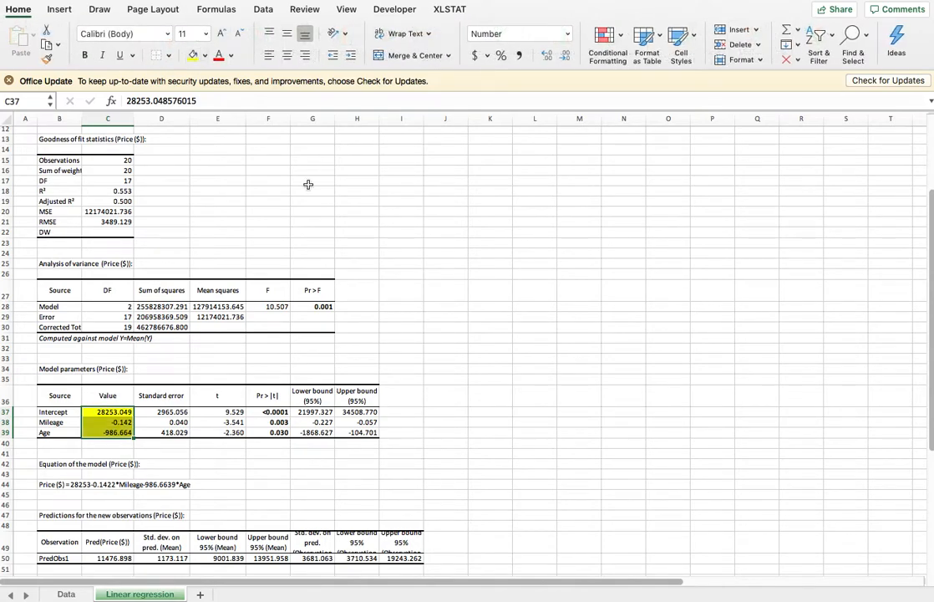
pyautogui.click(491, 432)
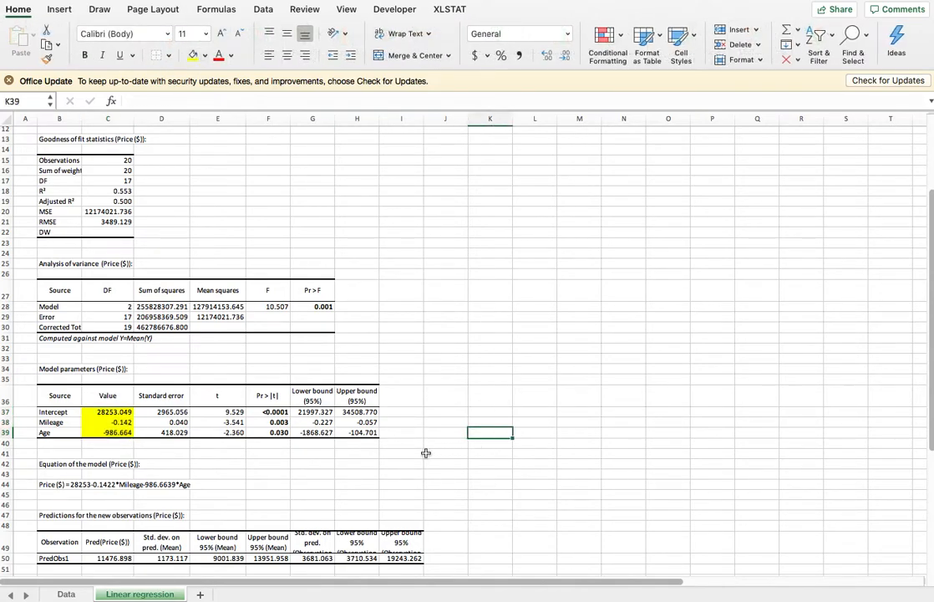
# Step: Highlight the F and Pr > F values in F28:G28 of the analysis of variance table with a yellow fill
pyautogui.click(279, 306)
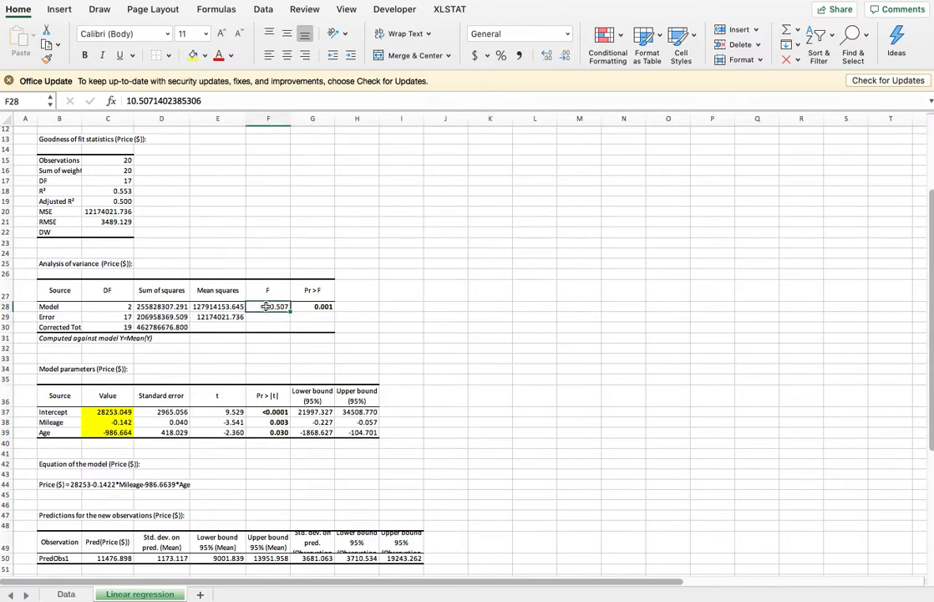
pyautogui.moveTo(286, 307); pyautogui.dragTo(303, 307)
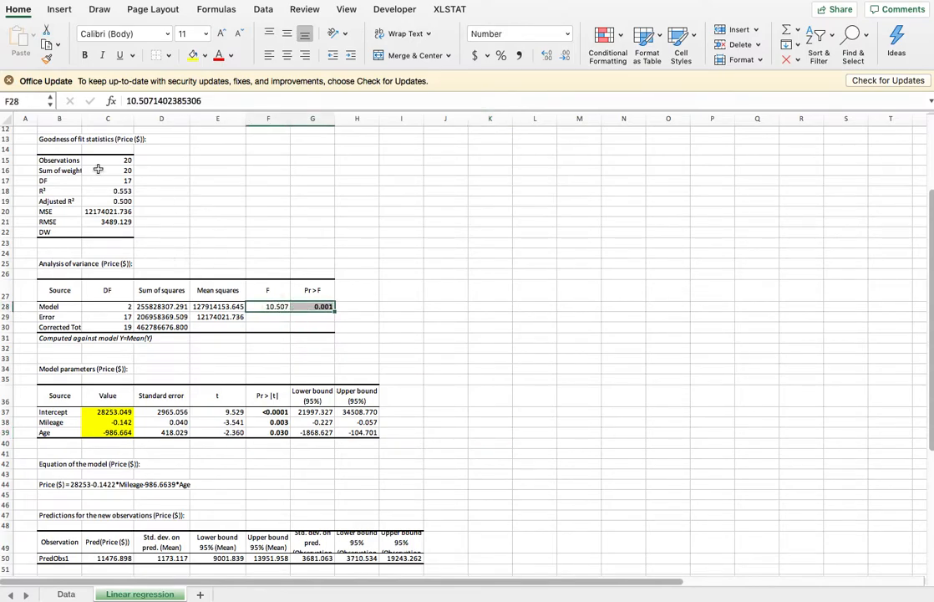
pyautogui.click(193, 56)
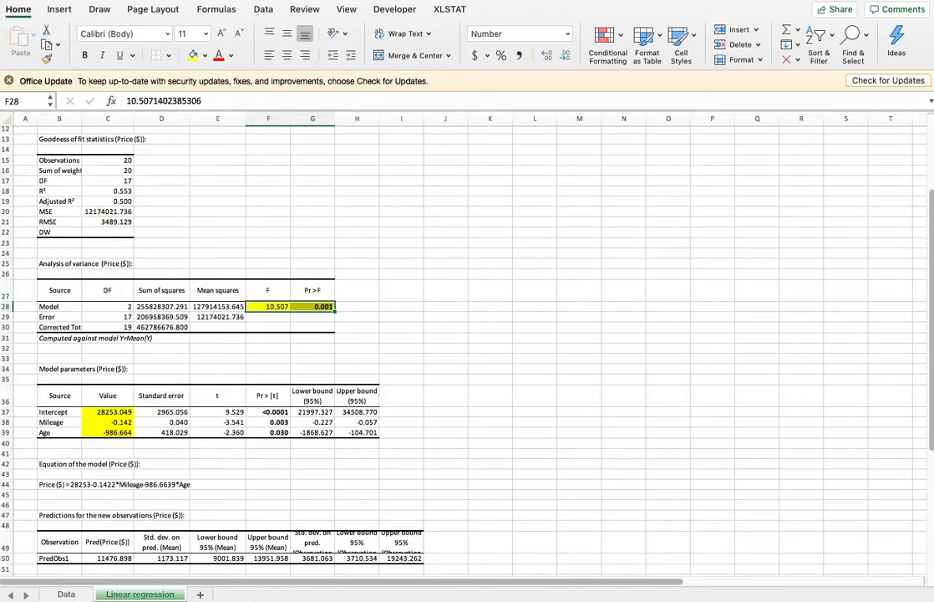
# Step: Highlight the F and Significance F values in E37:F37 of the Data sheet's ANOVA table with a yellow fill
pyautogui.click(68, 592)
pyautogui.scroll(-4, 344, 437)
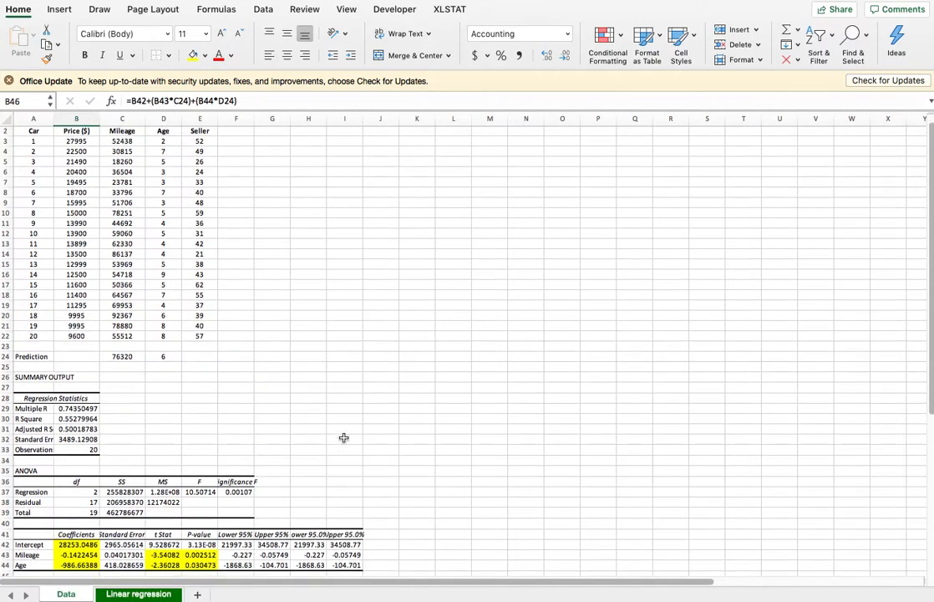
pyautogui.moveTo(195, 426); pyautogui.dragTo(238, 424)
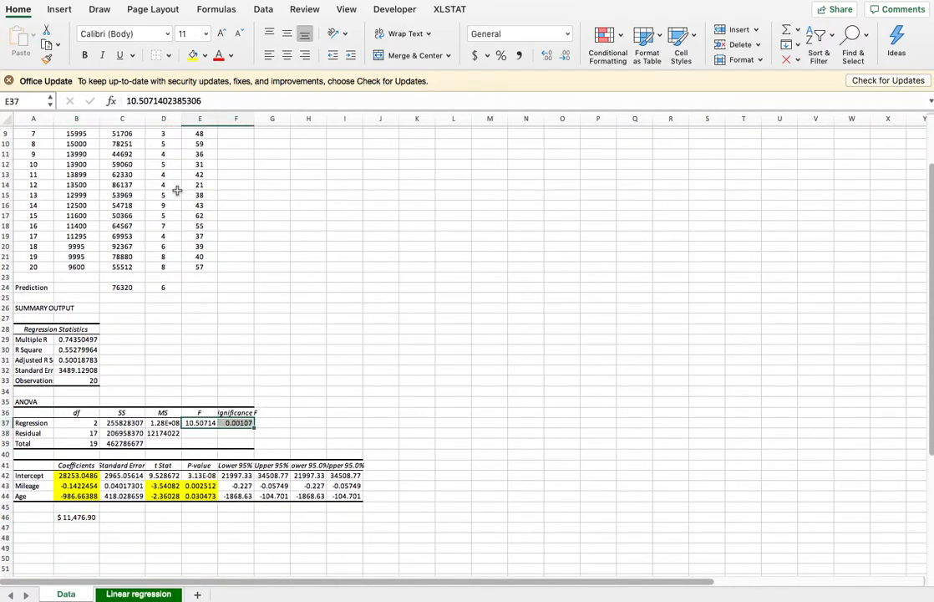
pyautogui.click(193, 55)
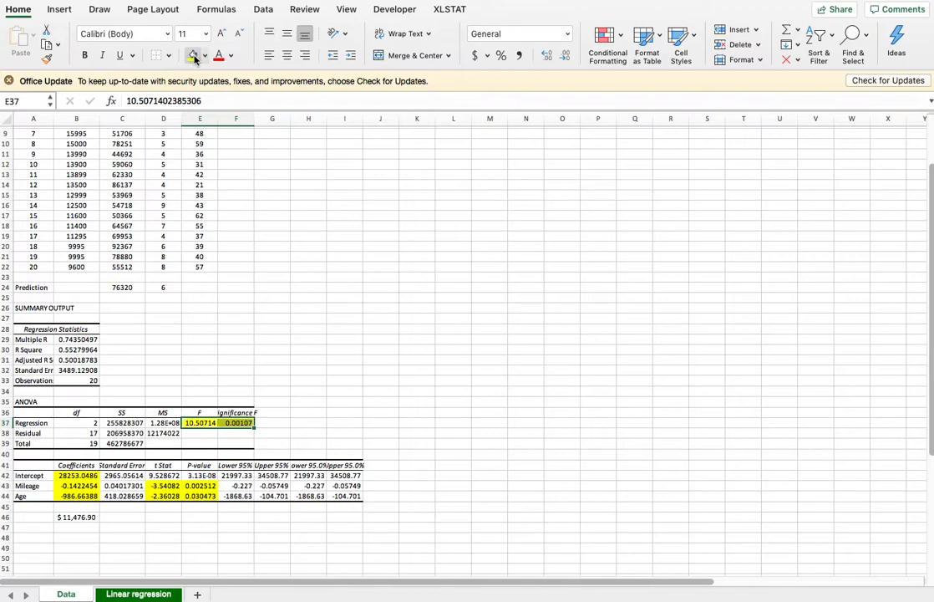
# Step: On the Linear regression sheet, highlight the heading "Predictions for the new observations (Price ($))" in B47:D47 with a yellow fill
pyautogui.click(139, 593)
pyautogui.scroll(-5, 340, 483)
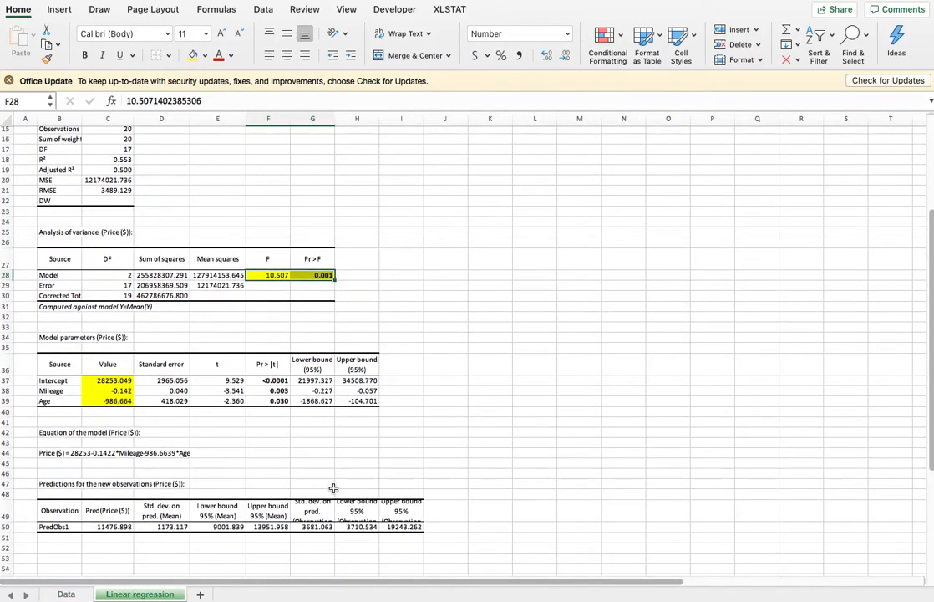
pyautogui.moveTo(71, 431); pyautogui.dragTo(156, 431)
pyautogui.click(193, 55)
pyautogui.click(501, 387)
pyautogui.click(588, 382)
pyautogui.scroll(-5, 426, 506)
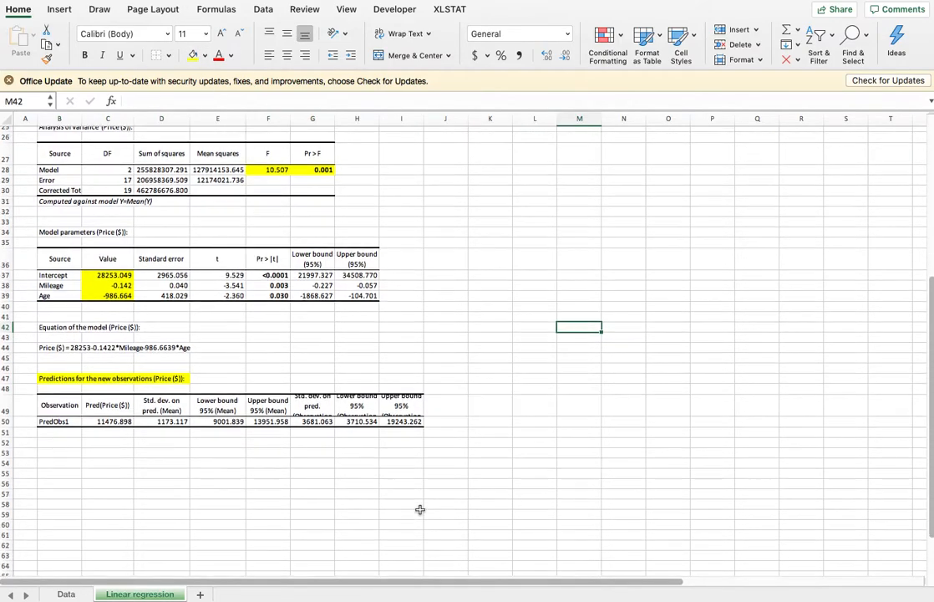
# Step: Compare the XLSTAT predicted price in C50 with the manually calculated prediction in B46 of the Data sheet
pyautogui.scroll(4, 319, 478)
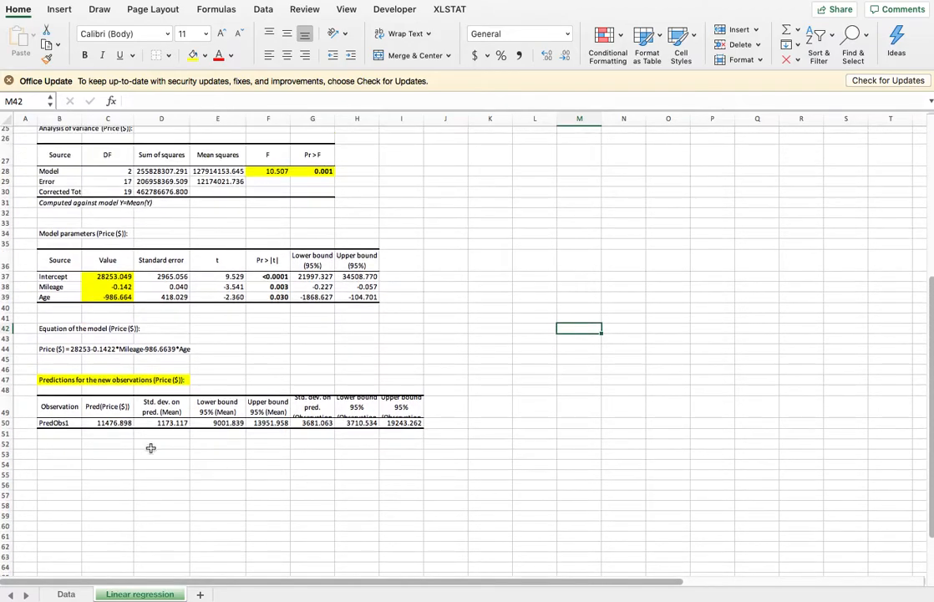
pyautogui.click(109, 423)
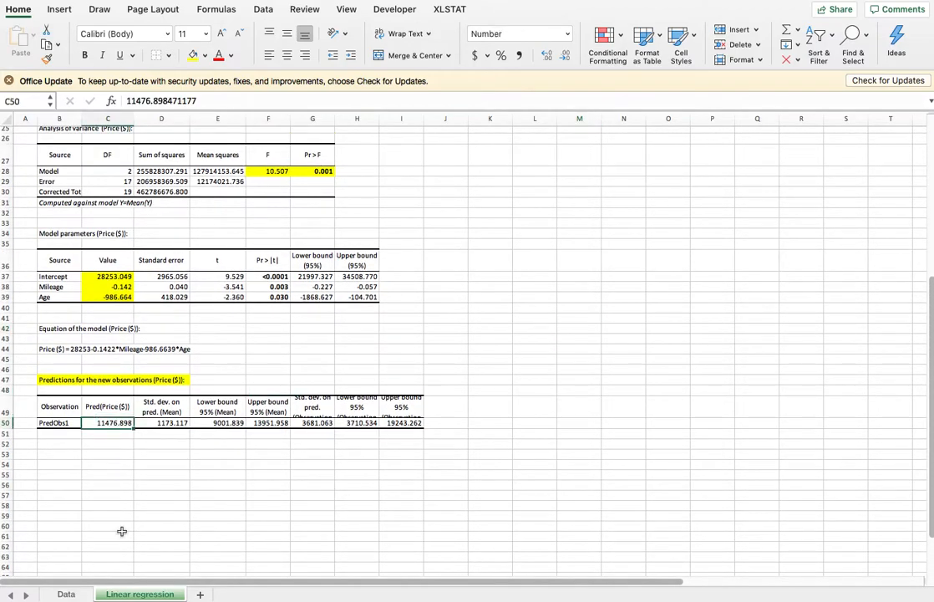
pyautogui.click(66, 594)
pyautogui.click(75, 525)
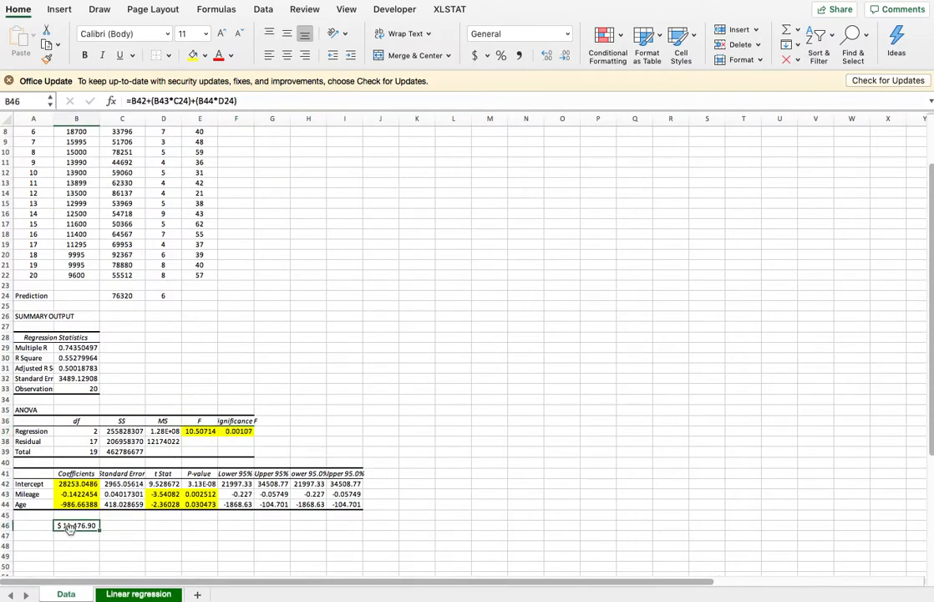
pyautogui.click(119, 595)
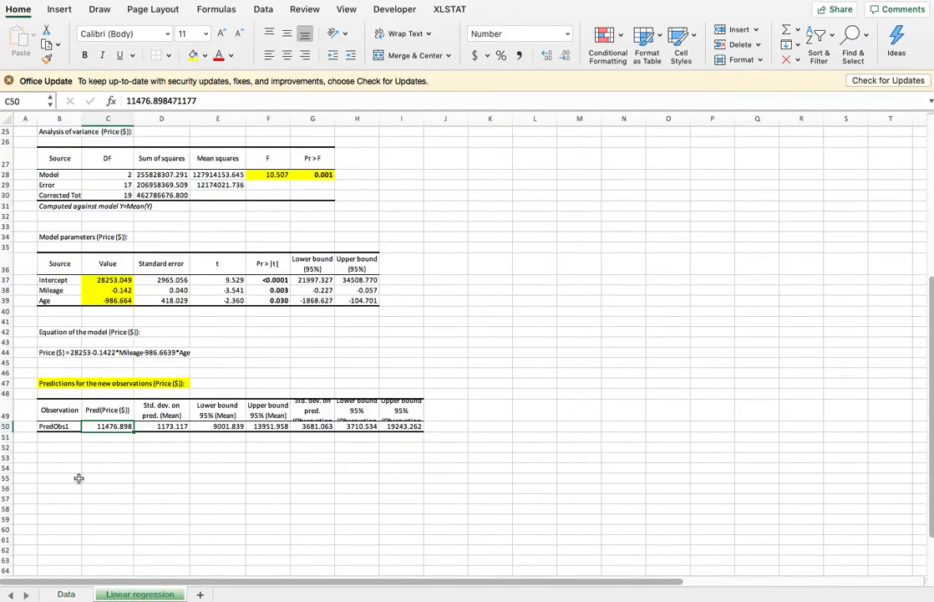
# Step: Highlight the model equation in B44:D44 and the predicted price in C50 on the Linear regression sheet with a yellow fill
pyautogui.click(65, 352)
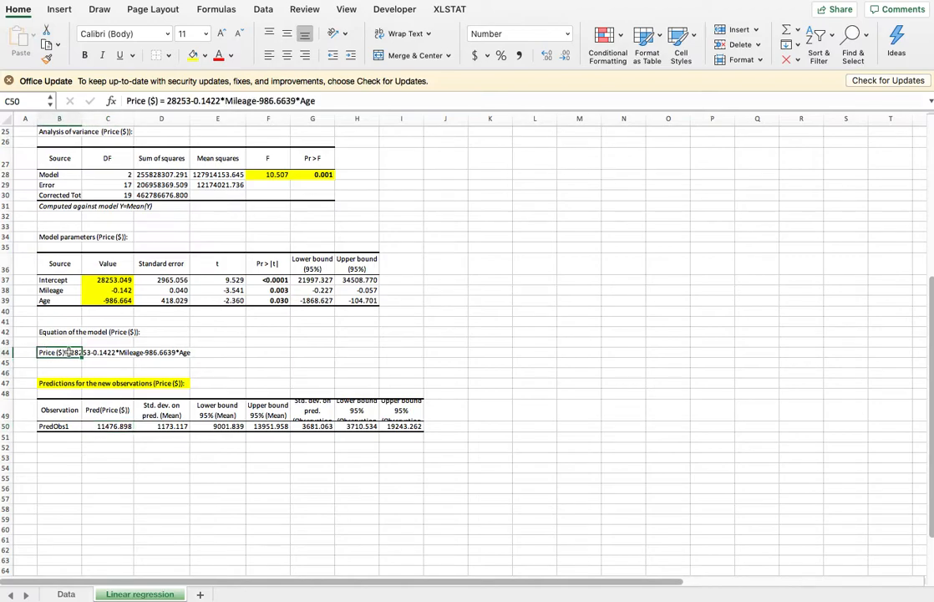
pyautogui.moveTo(65, 352); pyautogui.dragTo(167, 351)
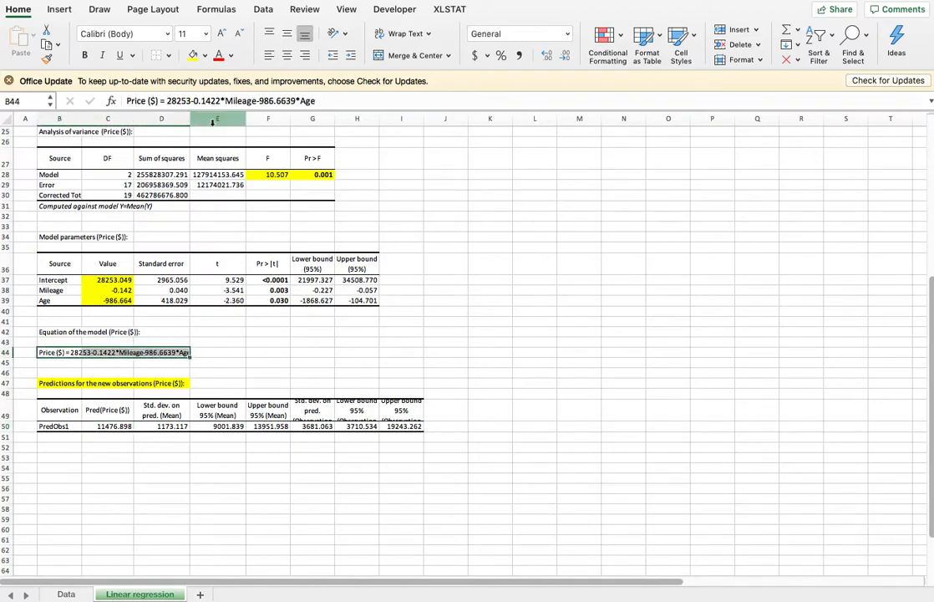
pyautogui.click(193, 55)
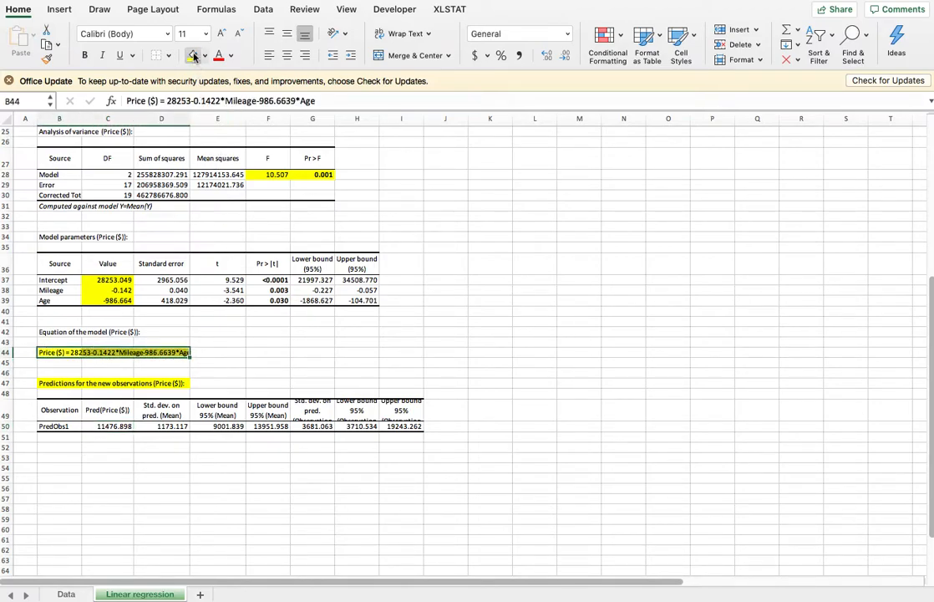
pyautogui.click(244, 352)
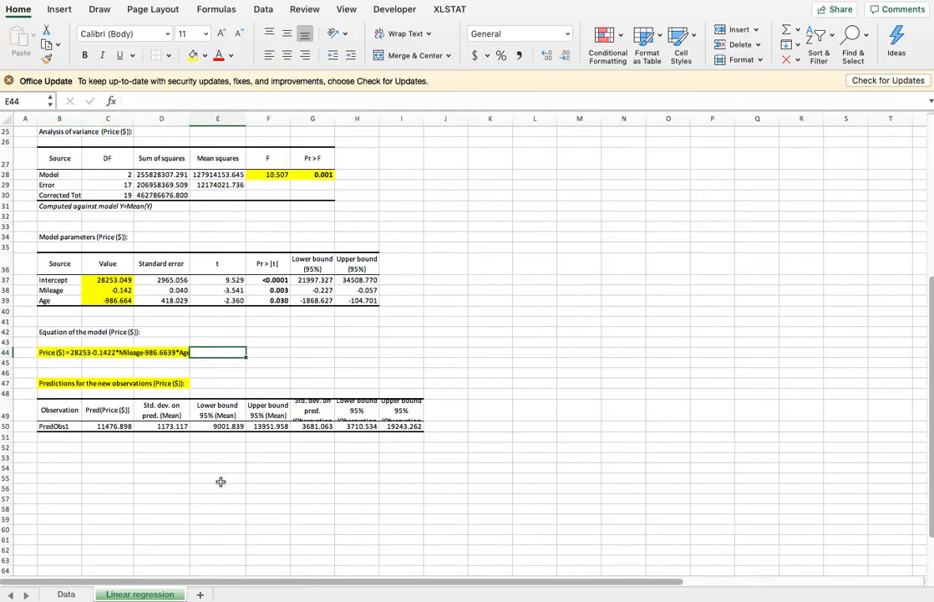
pyautogui.click(113, 426)
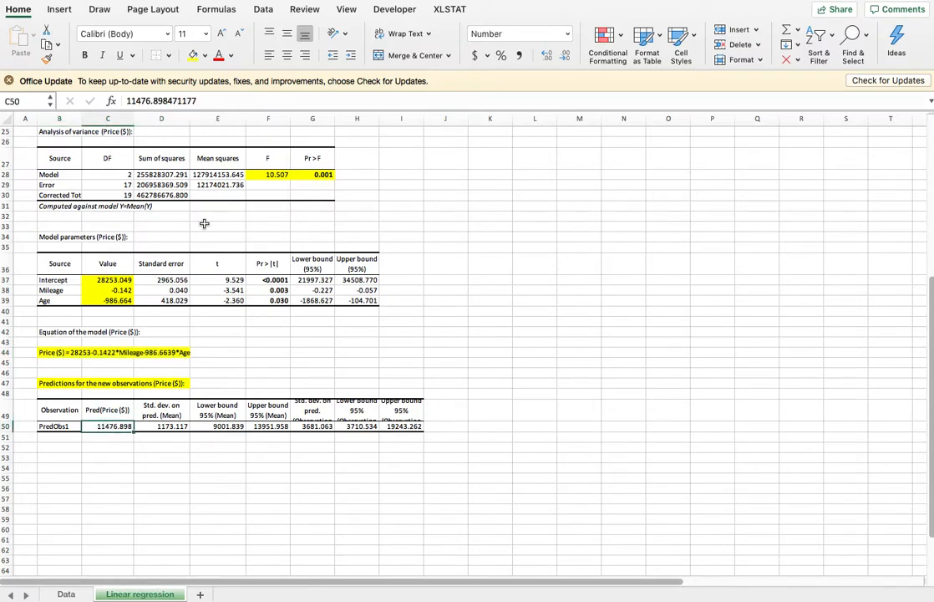
pyautogui.click(193, 55)
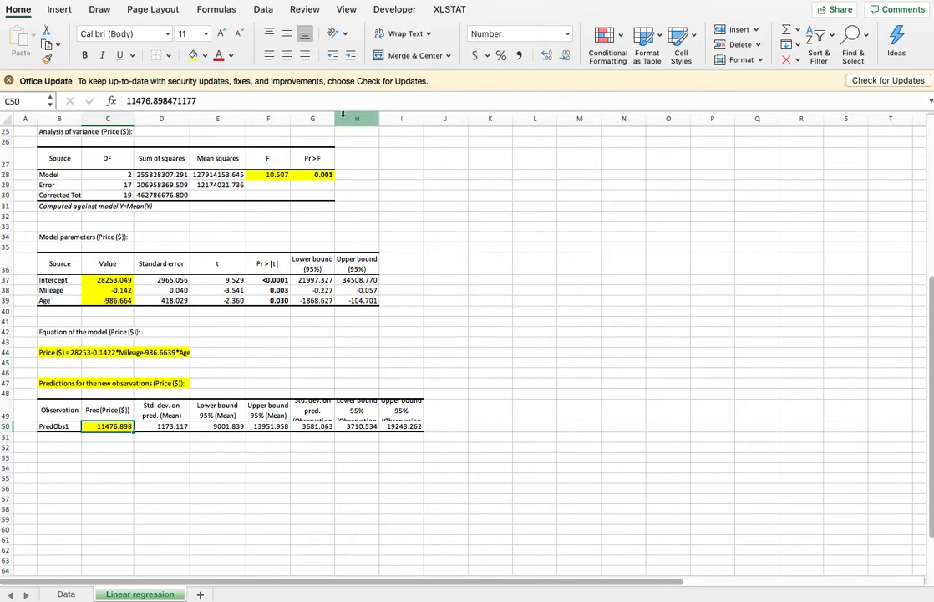
# Step: Widen columns G and H and increase the height of row 49 to show the prediction table's full column headings
pyautogui.moveTo(335, 119); pyautogui.dragTo(395, 119)
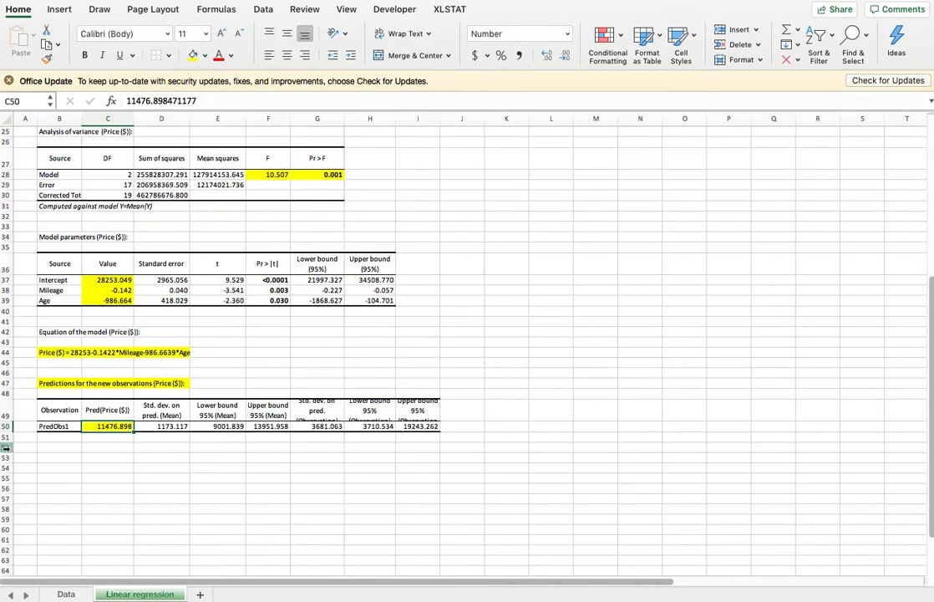
pyautogui.moveTo(6, 421); pyautogui.dragTo(8, 438)
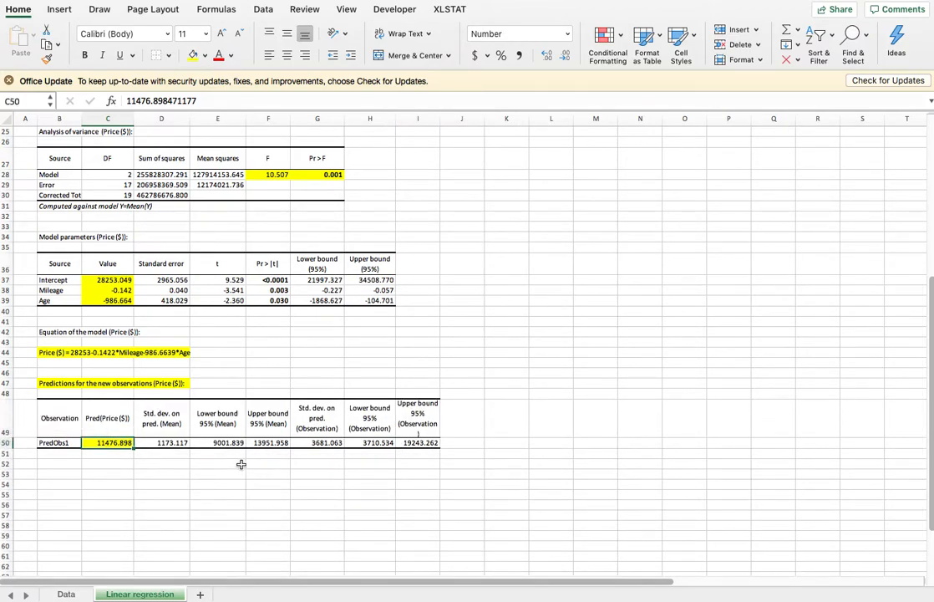
# Step: Highlight the 95% mean bounds in E50:F50 and the 95% observation bounds in H50:I50 with a yellow fill
pyautogui.moveTo(220, 443); pyautogui.dragTo(255, 443)
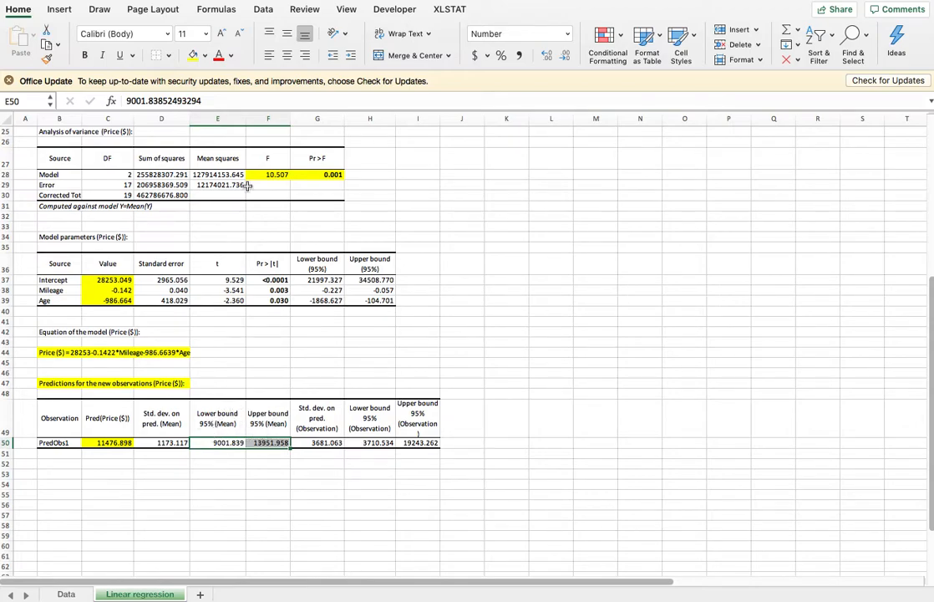
pyautogui.click(194, 55)
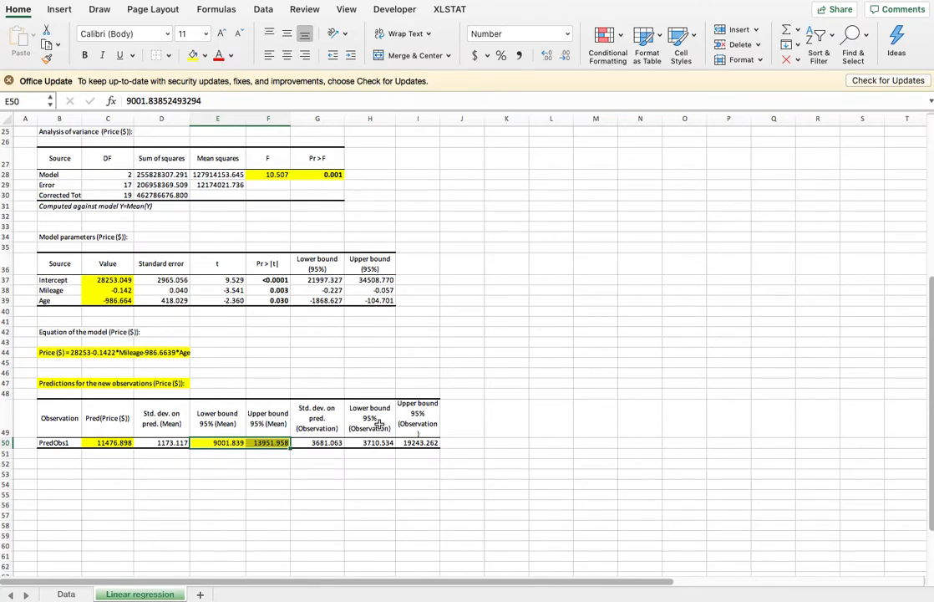
pyautogui.moveTo(370, 445); pyautogui.dragTo(417, 445)
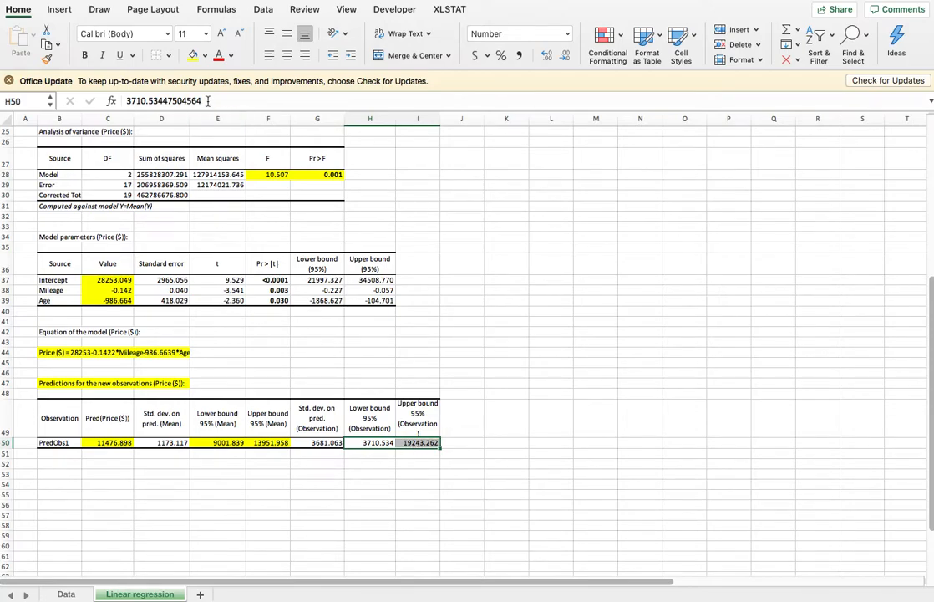
pyautogui.click(193, 55)
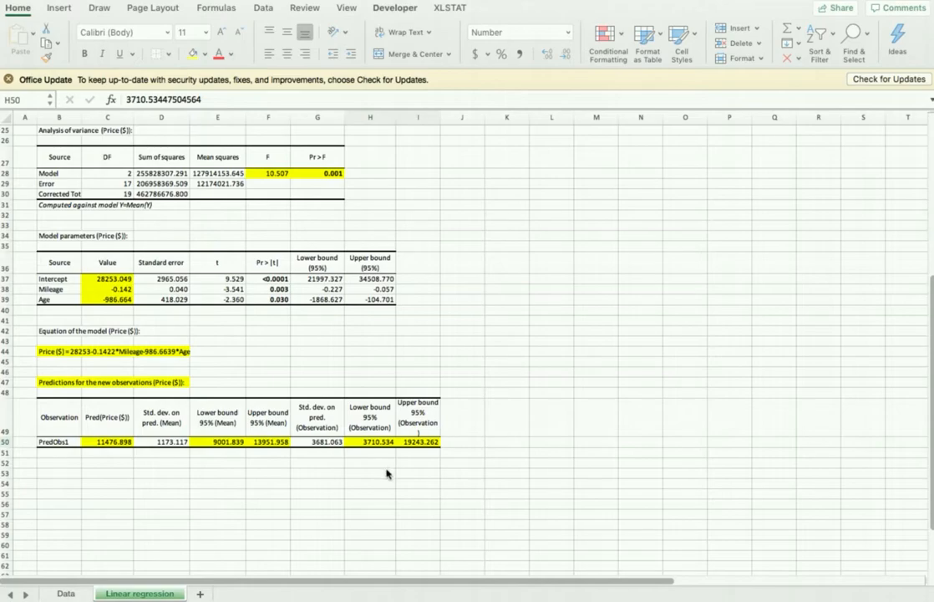
# Step: Highlight the Pr > |t| values for mileage and age in F38:F39 of the model parameters table with a yellow fill
pyautogui.scroll(4, 386, 474)
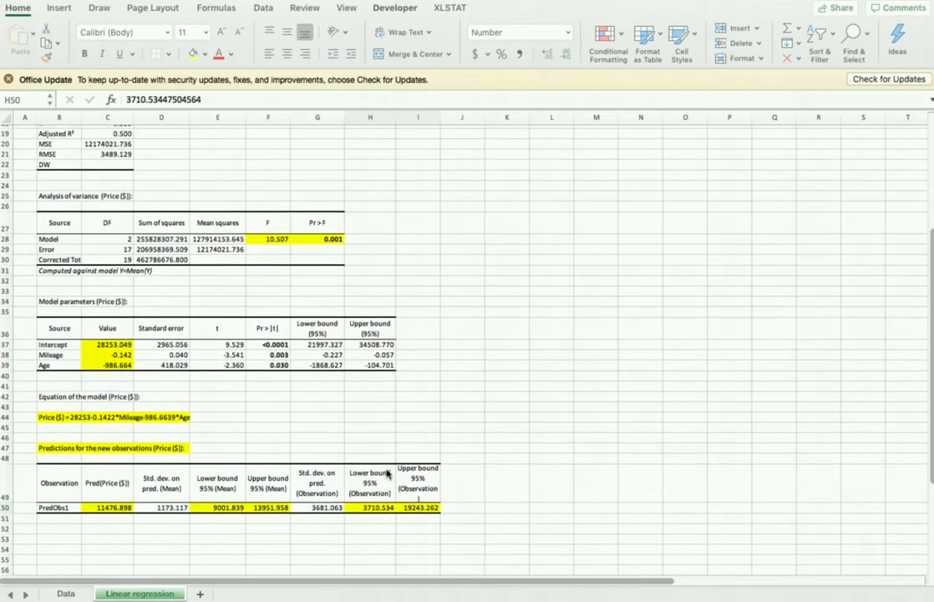
pyautogui.scroll(5, 386, 474)
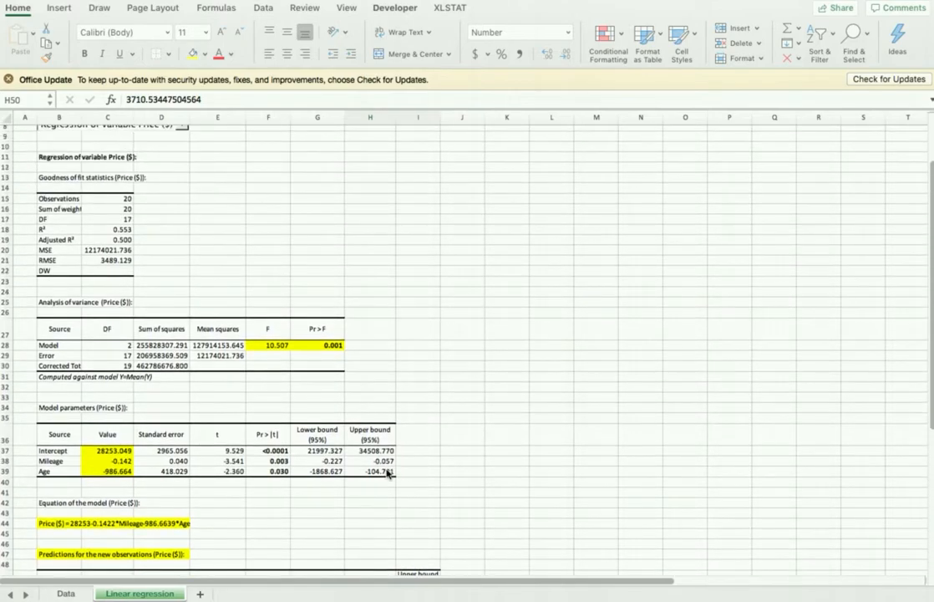
pyautogui.scroll(-2, 386, 474)
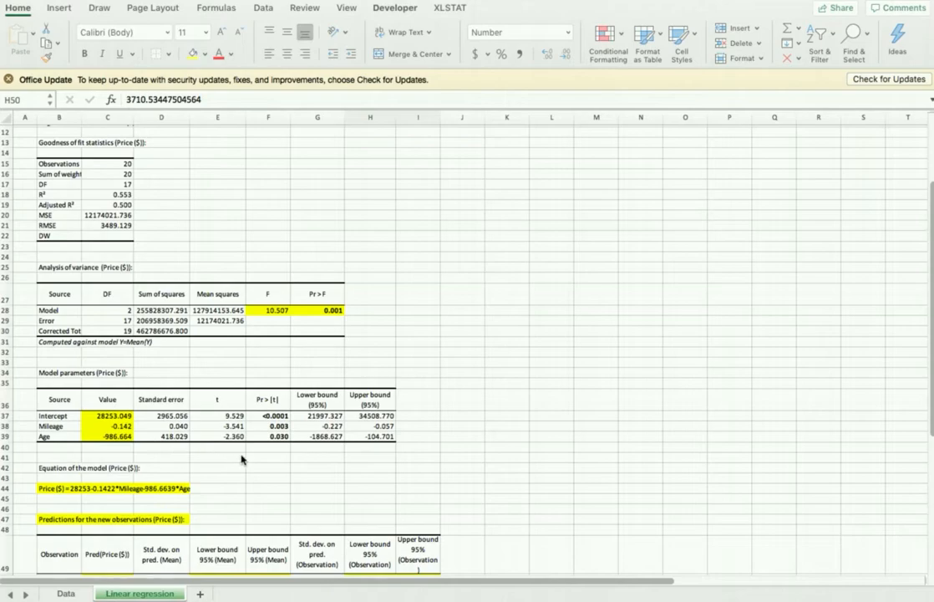
pyautogui.moveTo(276, 427); pyautogui.dragTo(277, 437)
pyautogui.click(192, 55)
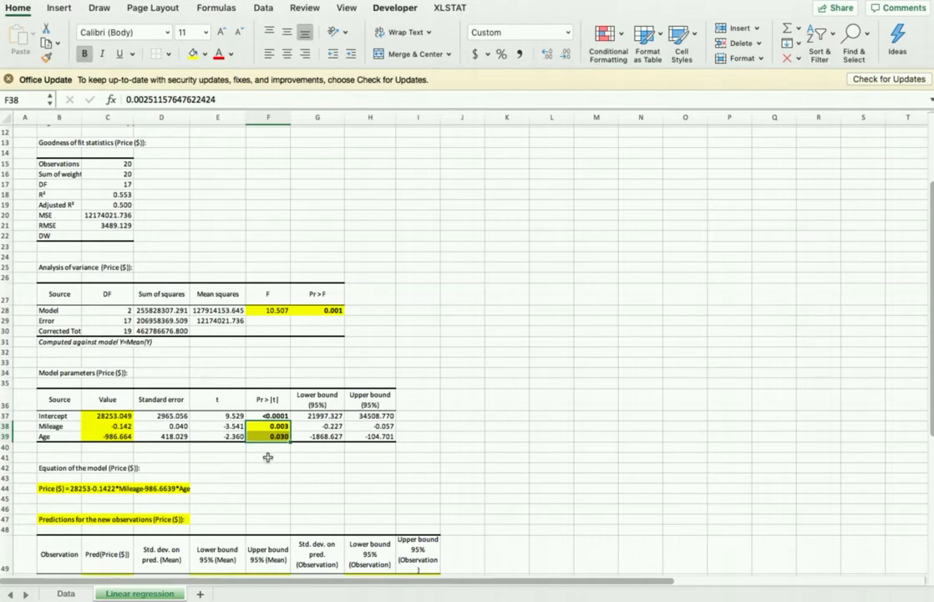
pyautogui.click(268, 457)
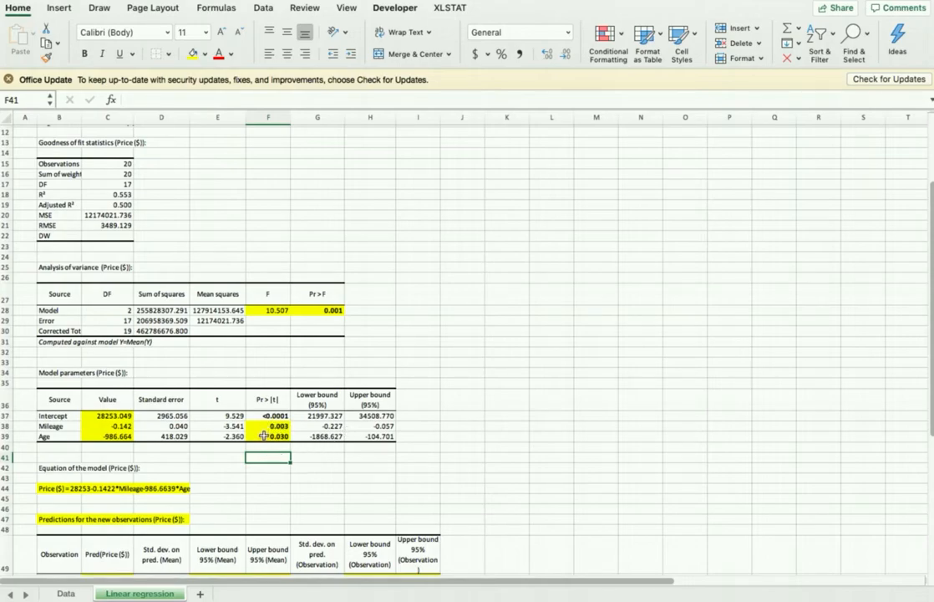
# Step: Review the mileage and age p-values in F38:F39 and the overall model's F and Pr > F values in F28:G28
pyautogui.moveTo(276, 426); pyautogui.dragTo(279, 436)
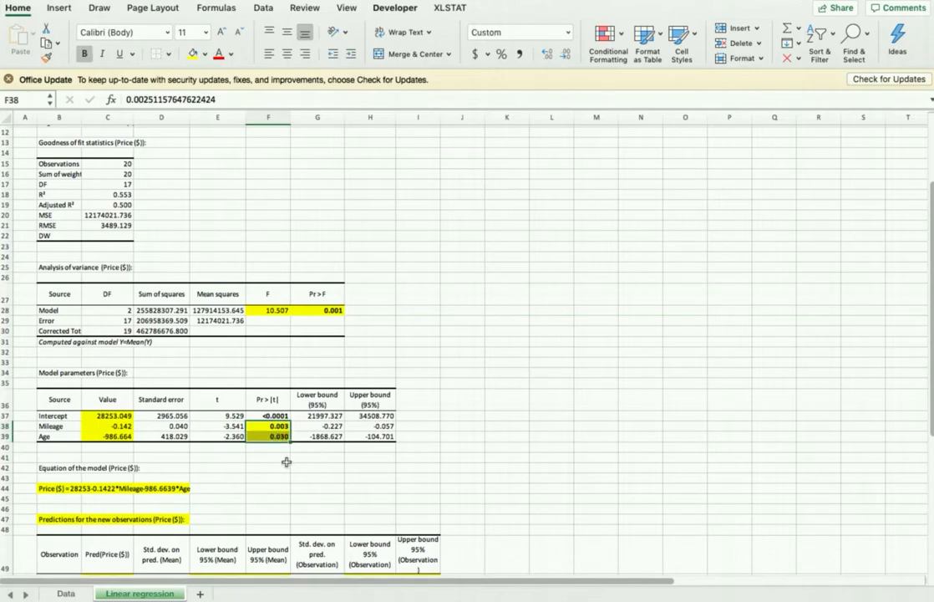
pyautogui.click(274, 312)
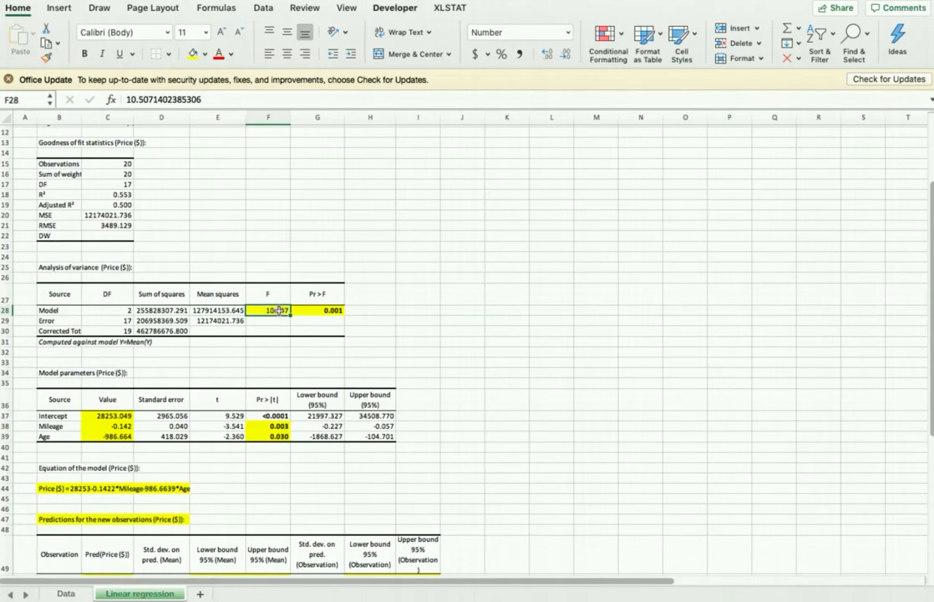
pyautogui.press('Right')
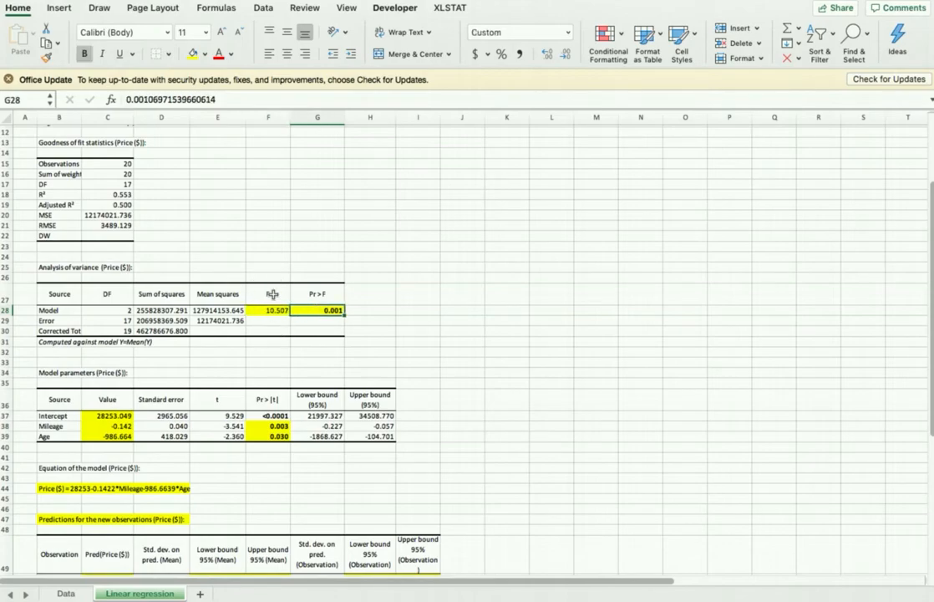